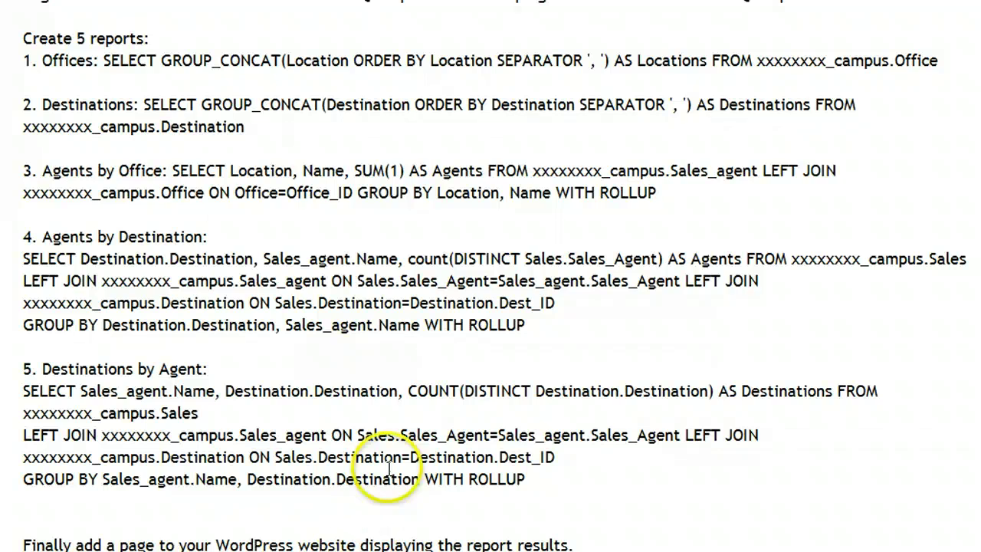
# - Review the five SQL report queries, highlighting the placeholder database prefix
pyautogui.doubleClick(67, 131)
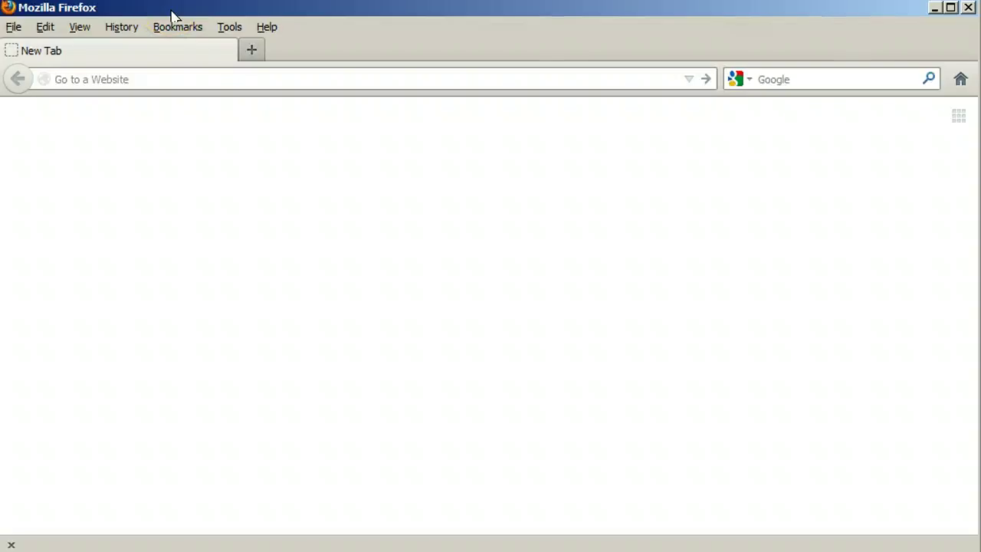
# - Load the site's /wp-admin address and log in to the admin dashboard
pyautogui.write('richardh.bus311.org/')
pyautogui.press('Right')
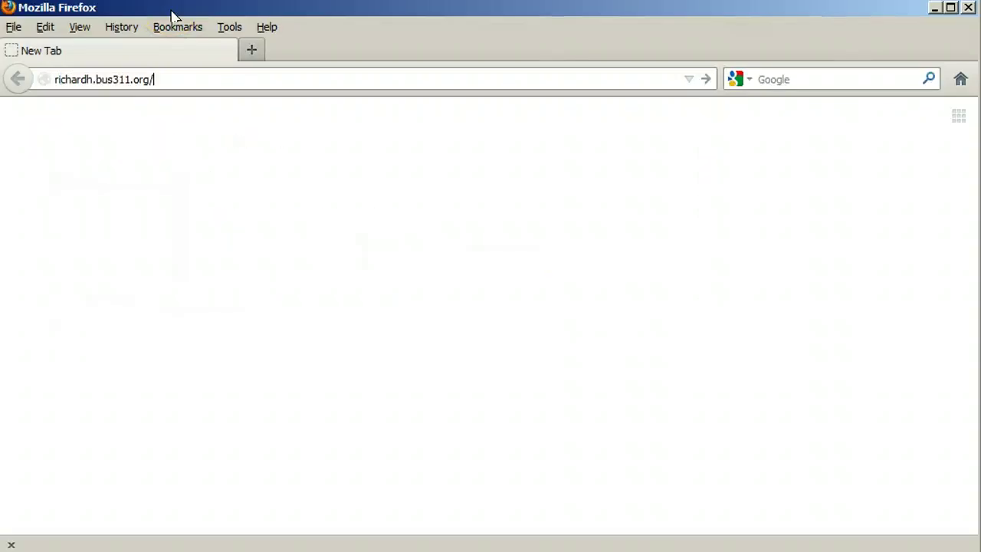
pyautogui.write('wp-admin')
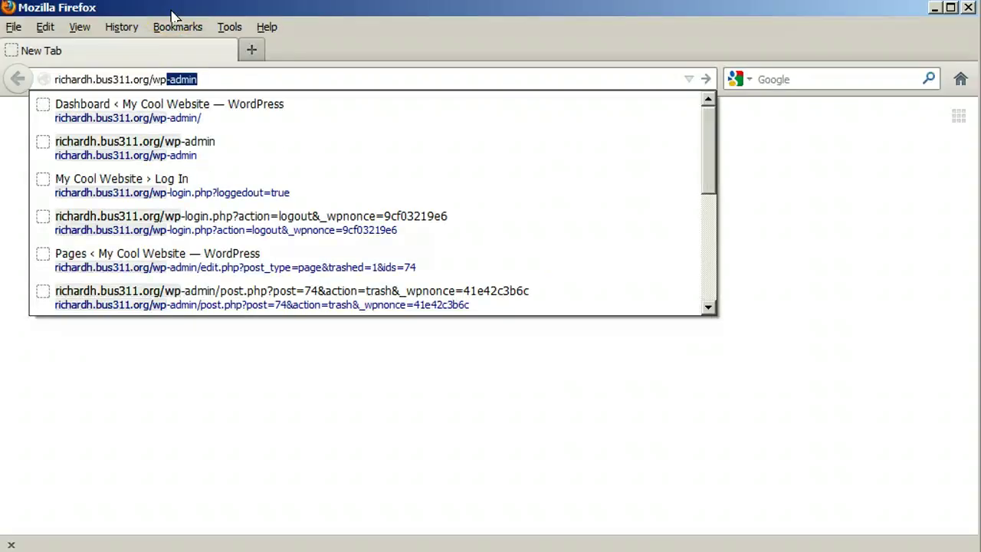
pyautogui.press('Return')
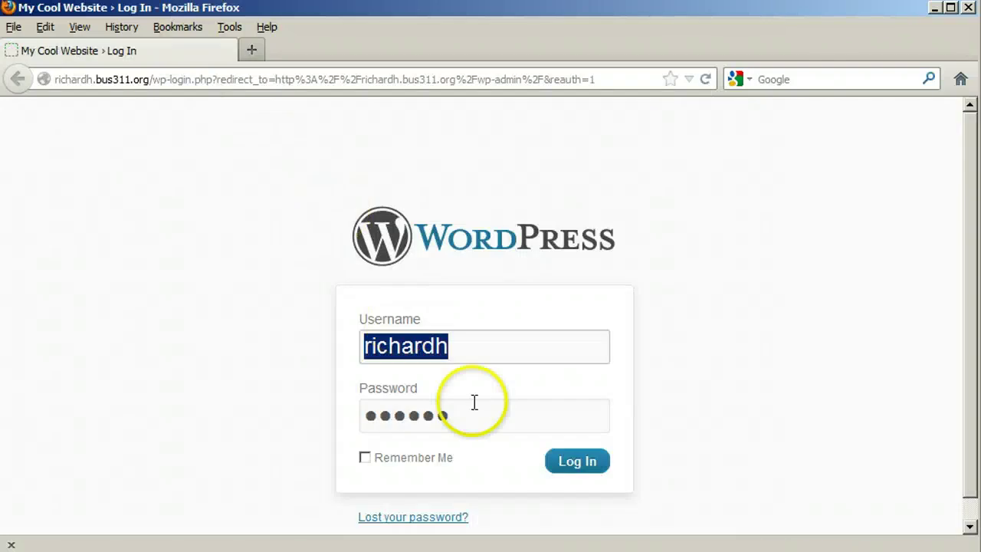
pyautogui.click(571, 463)
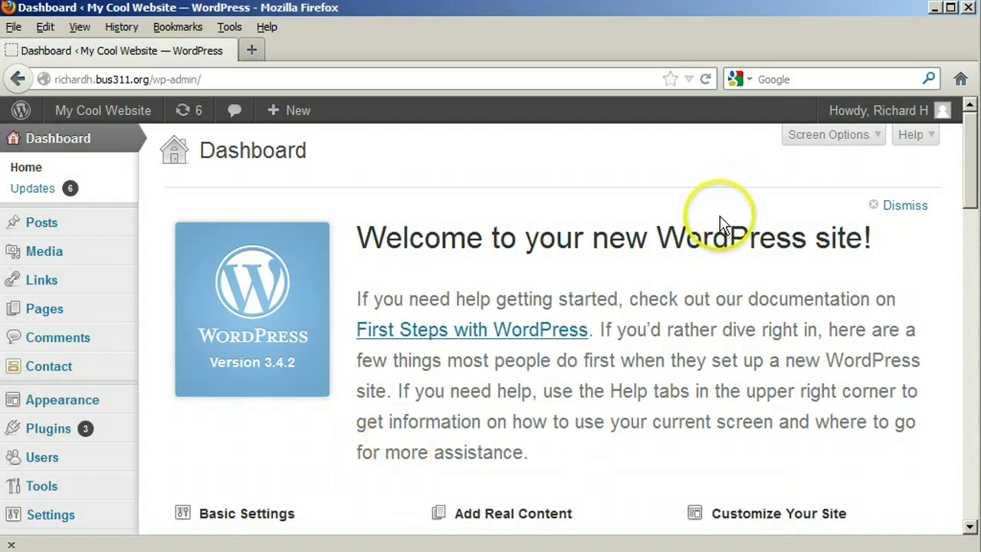
# - Go to Plugins > Add New in the admin menu
pyautogui.moveTo(969, 161); pyautogui.dragTo(968, 186)
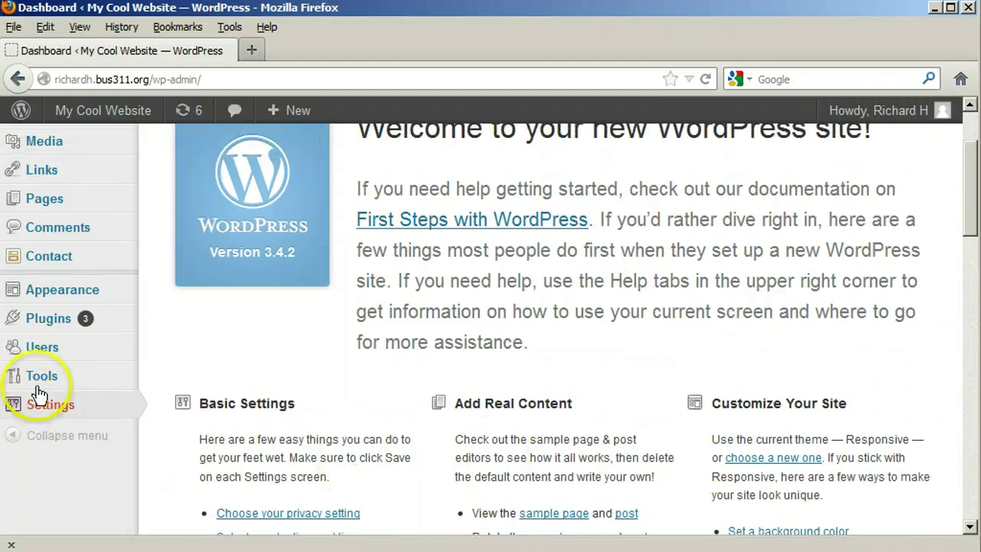
pyautogui.moveTo(47, 322)
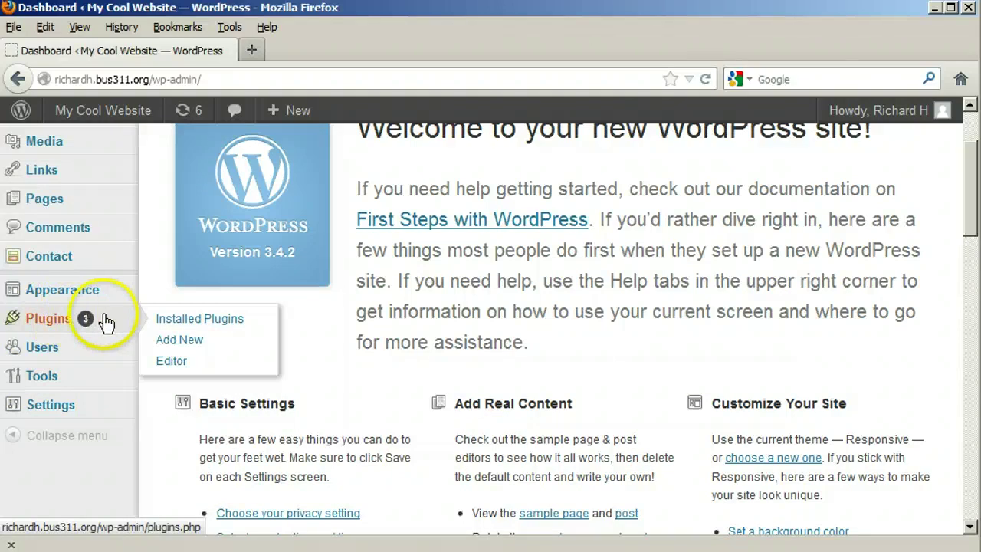
pyautogui.click(180, 341)
# - Search the plugin directory for 'custom sql reports'
pyautogui.click(191, 312)
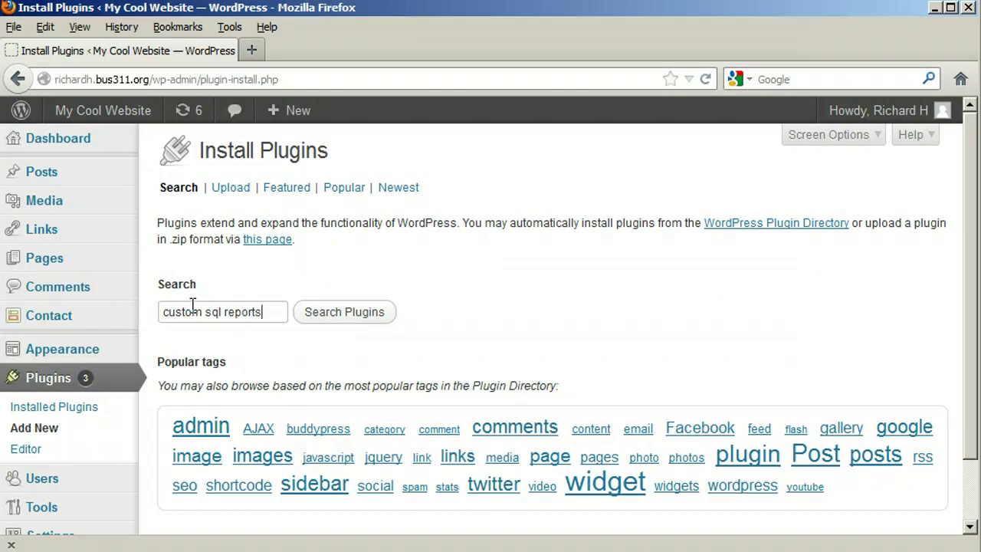
pyautogui.write('custom sql reports')
pyautogui.click(325, 312)
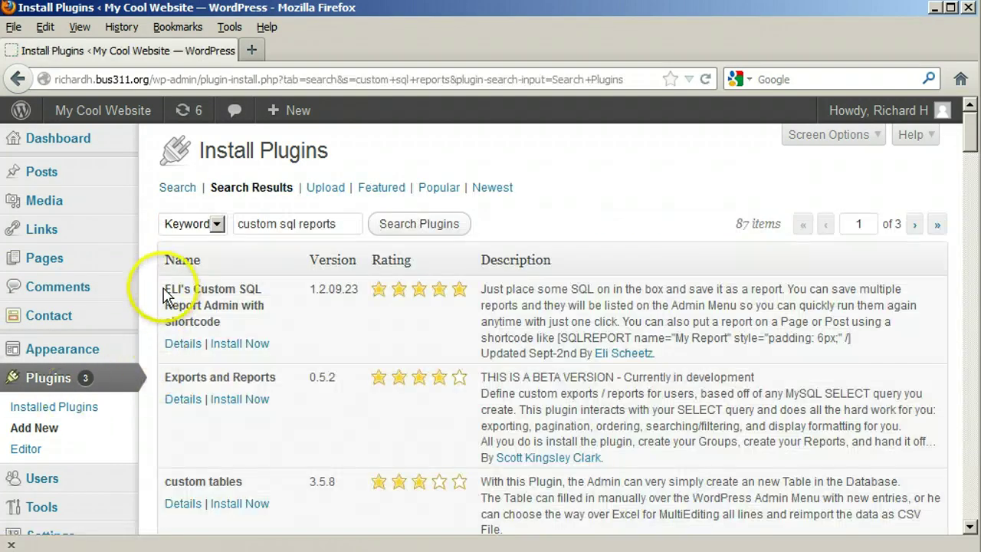
# - Read the ELI's Custom SQL Report plugin details, noting its SQLREPORT shortcode example
pyautogui.moveTo(166, 289); pyautogui.dragTo(257, 320)
pyautogui.click(290, 313)
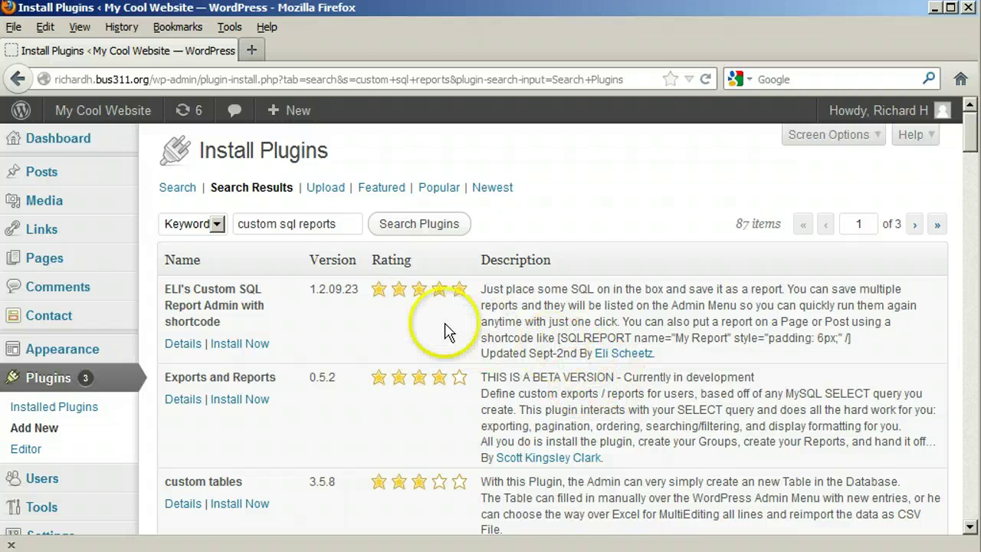
pyautogui.click(556, 341)
pyautogui.moveTo(580, 338); pyautogui.dragTo(699, 337)
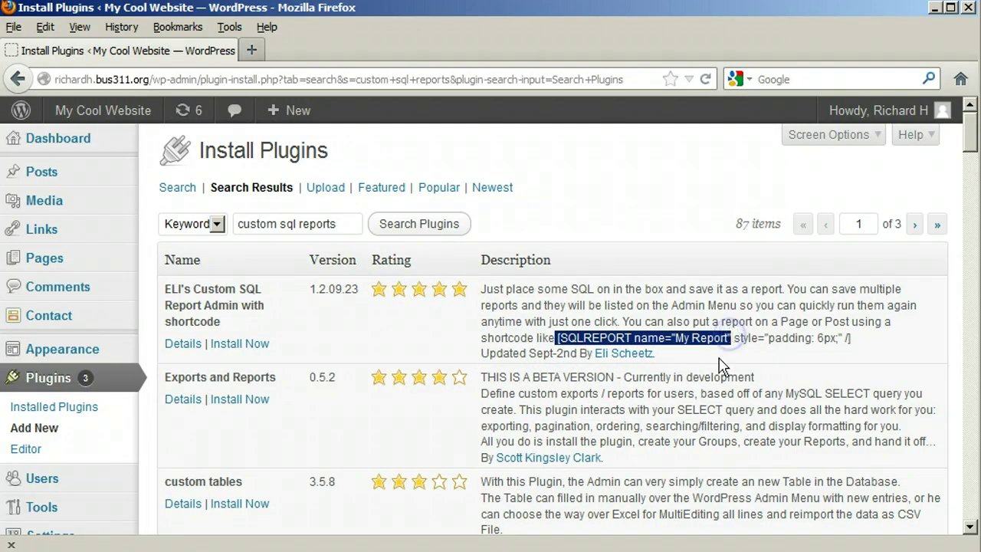
pyautogui.click(656, 354)
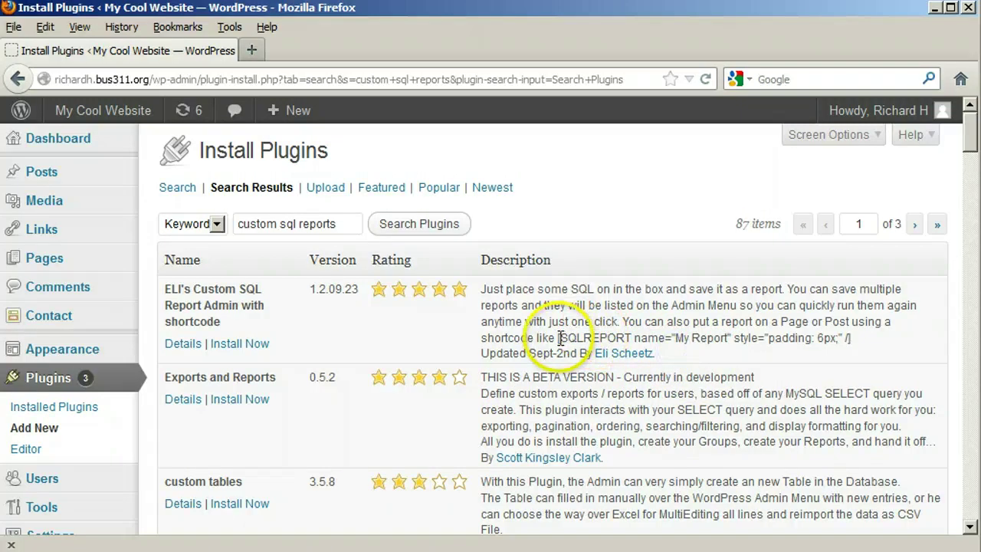
pyautogui.moveTo(558, 338); pyautogui.dragTo(850, 338)
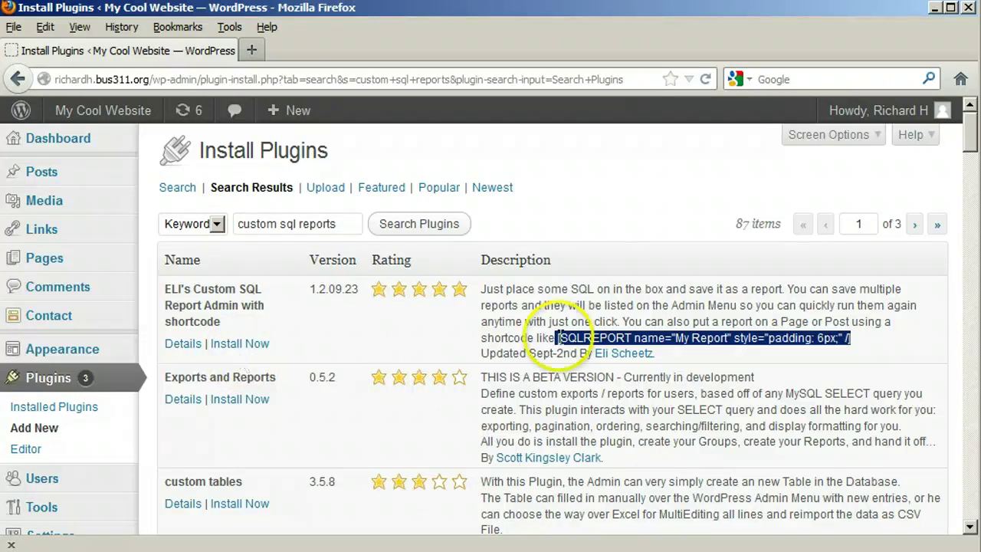
pyautogui.click(681, 333)
pyautogui.moveTo(673, 332); pyautogui.dragTo(721, 337)
# - Install ELI's Custom SQL Report Admin and confirm the installation
pyautogui.click(239, 344)
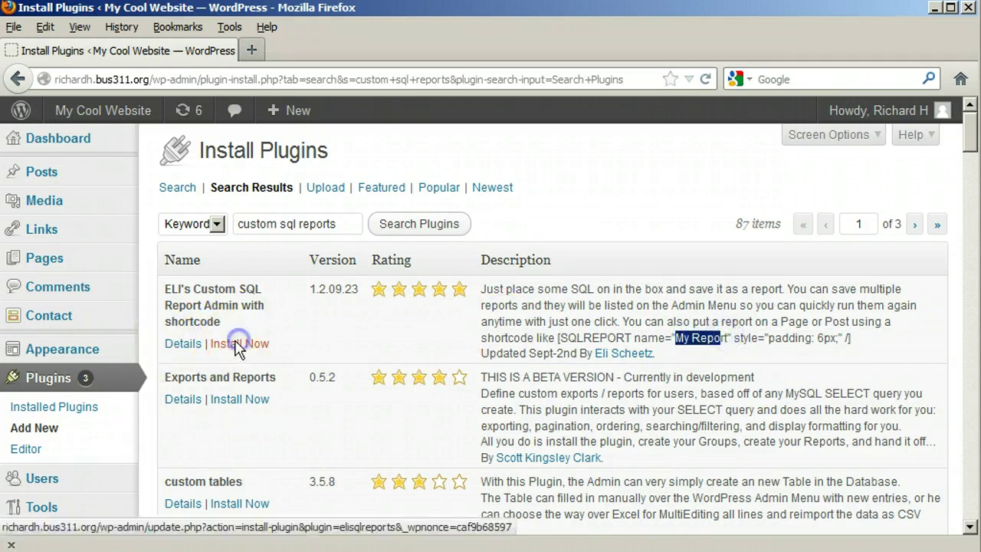
pyautogui.click(472, 298)
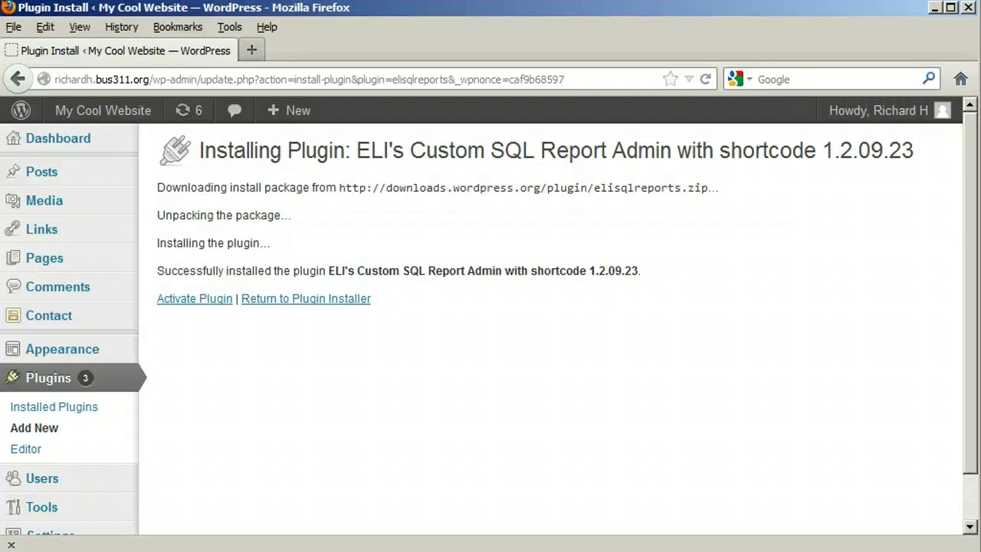
pyautogui.click(207, 303)
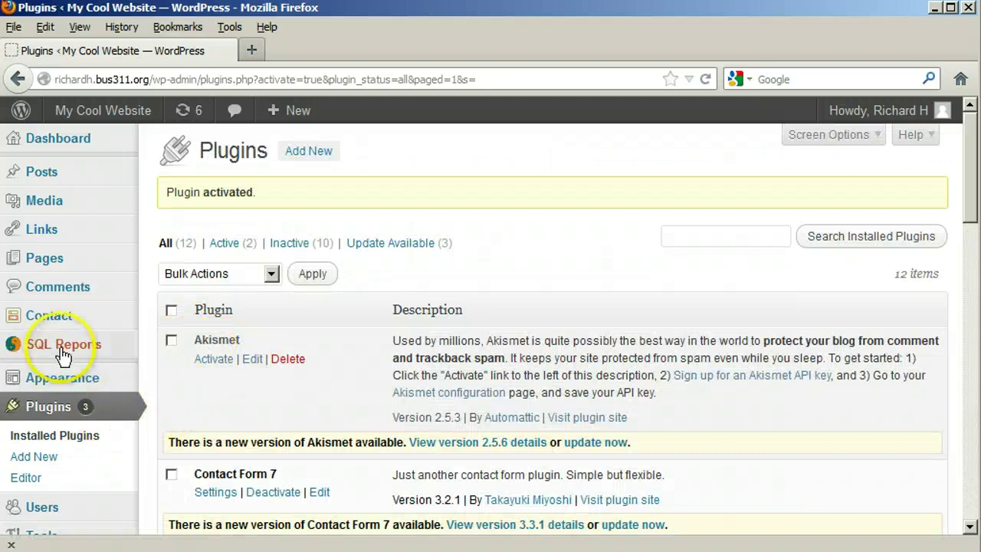
# - Open SQL Reports and inspect the sample query in the creation box
pyautogui.click(61, 352)
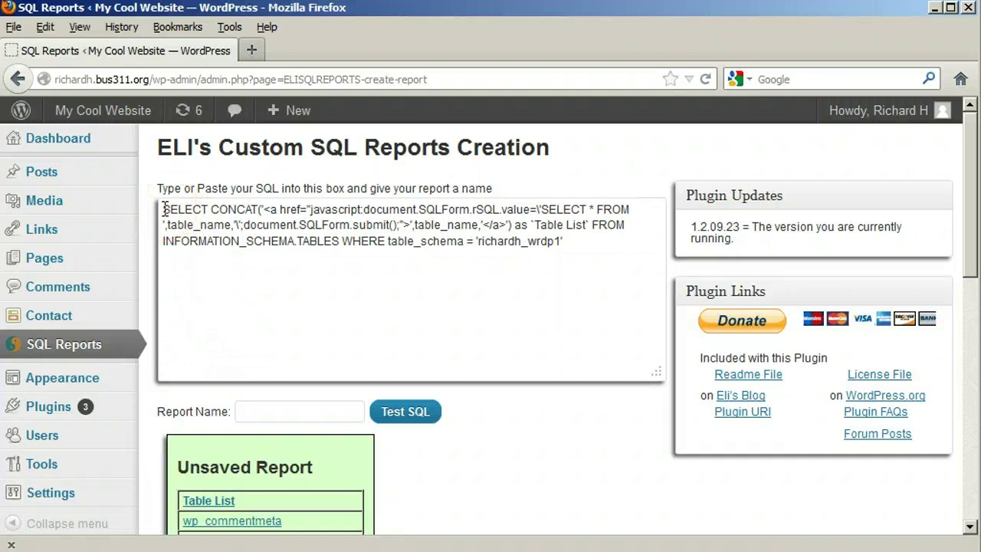
pyautogui.moveTo(164, 208); pyautogui.dragTo(565, 243)
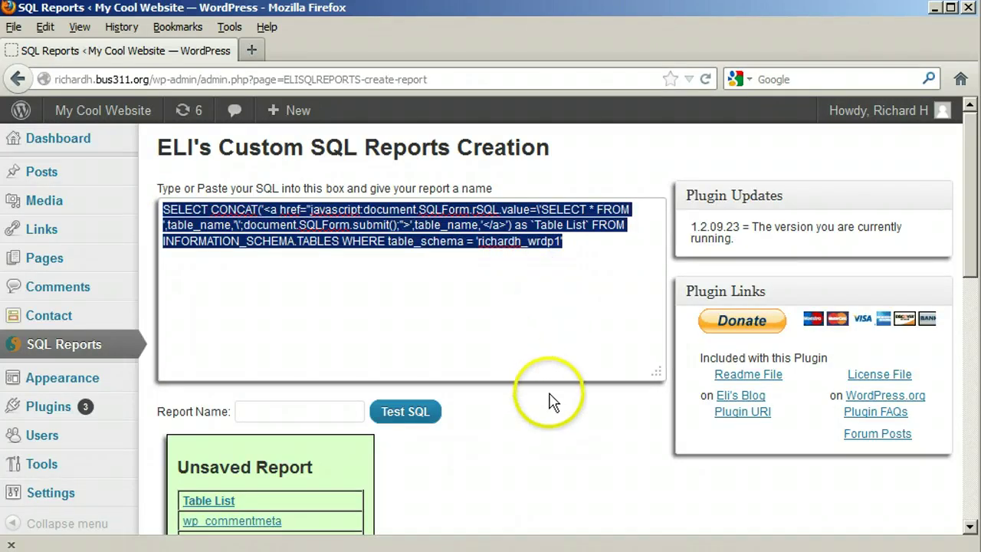
pyautogui.click(457, 286)
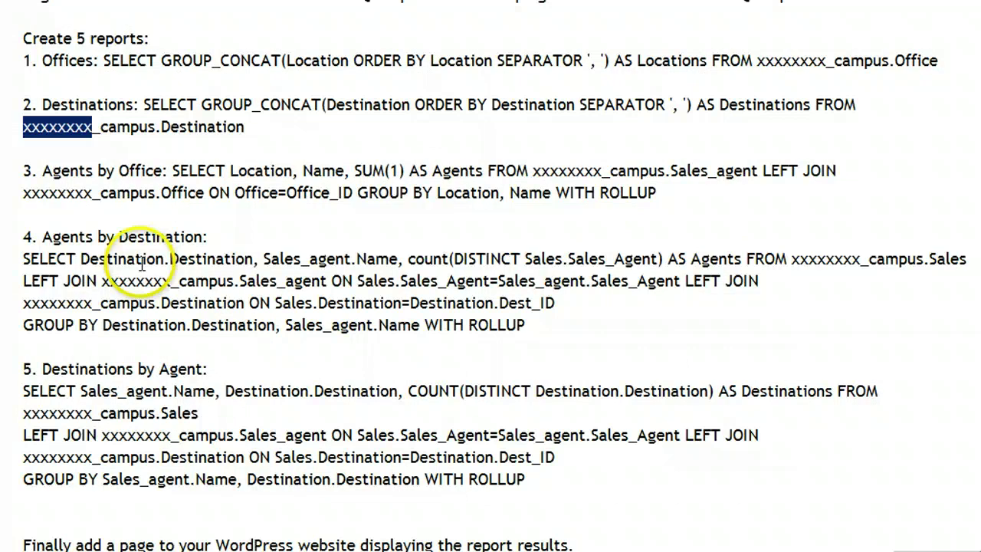
# - Copy the Offices query from the document and paste it over the sample SQL
pyautogui.moveTo(104, 61); pyautogui.dragTo(938, 61)
pyautogui.hotkey('ctrl', 'c')
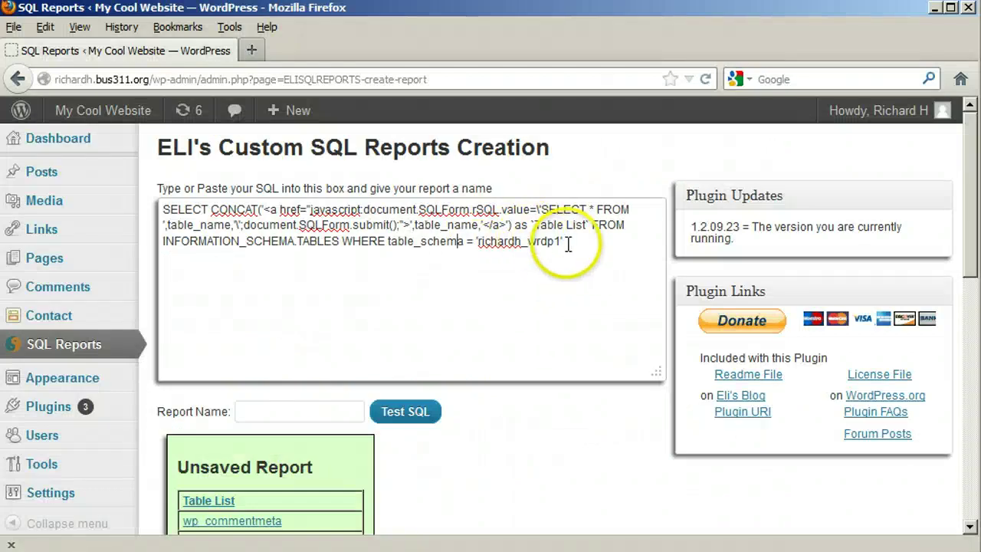
pyautogui.moveTo(563, 241); pyautogui.dragTo(153, 186)
pyautogui.hotkey('ctrl', 'v')
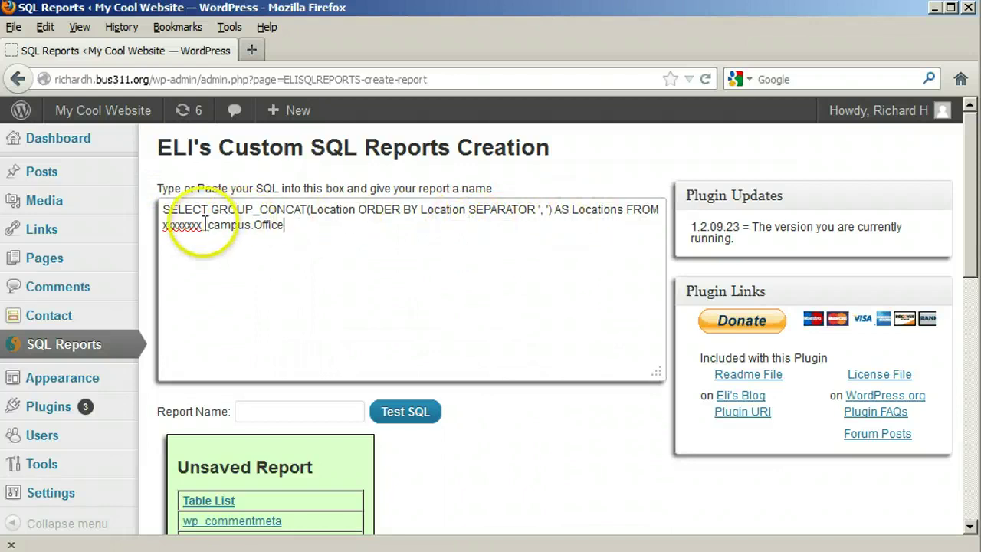
pyautogui.moveTo(204, 224); pyautogui.dragTo(166, 224)
pyautogui.write('richardh')
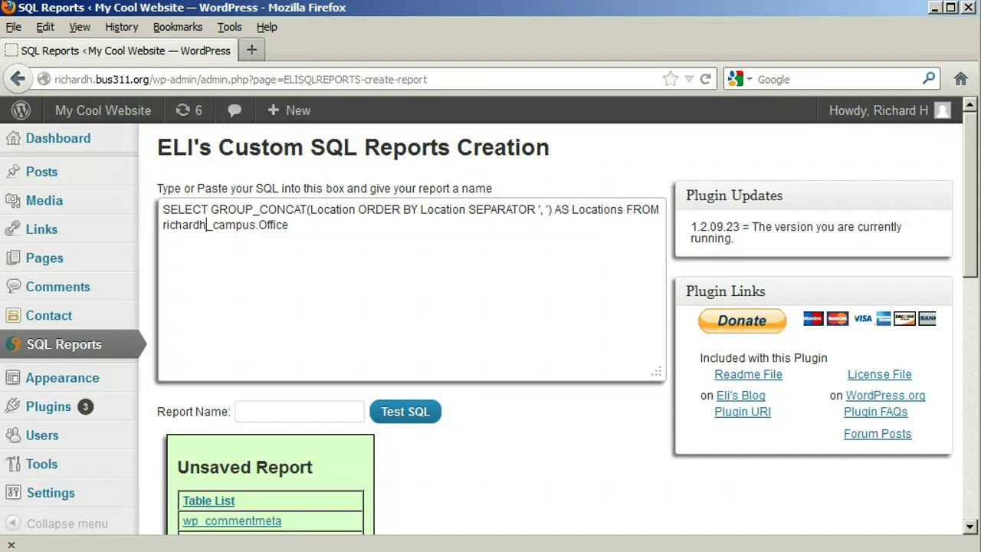
pyautogui.click(310, 412)
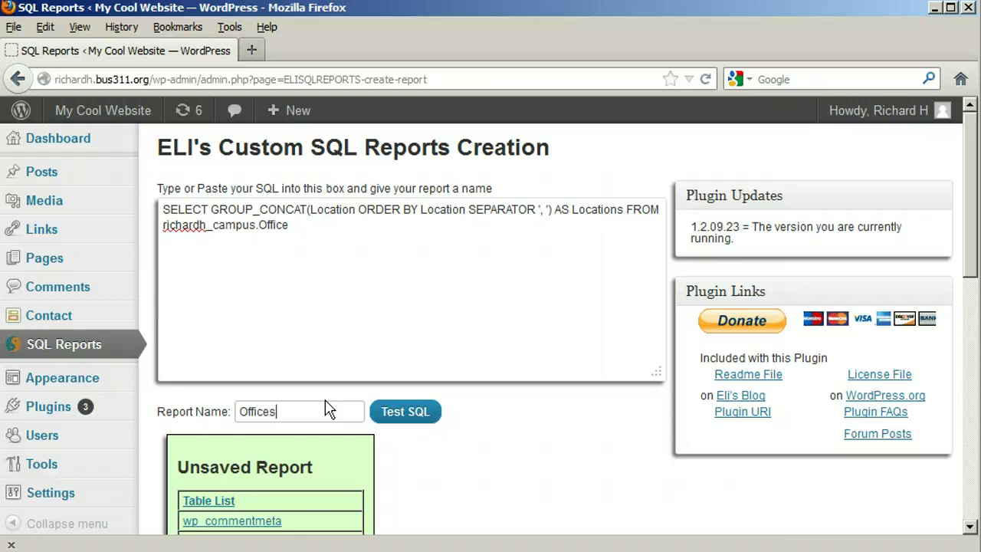
pyautogui.click(401, 416)
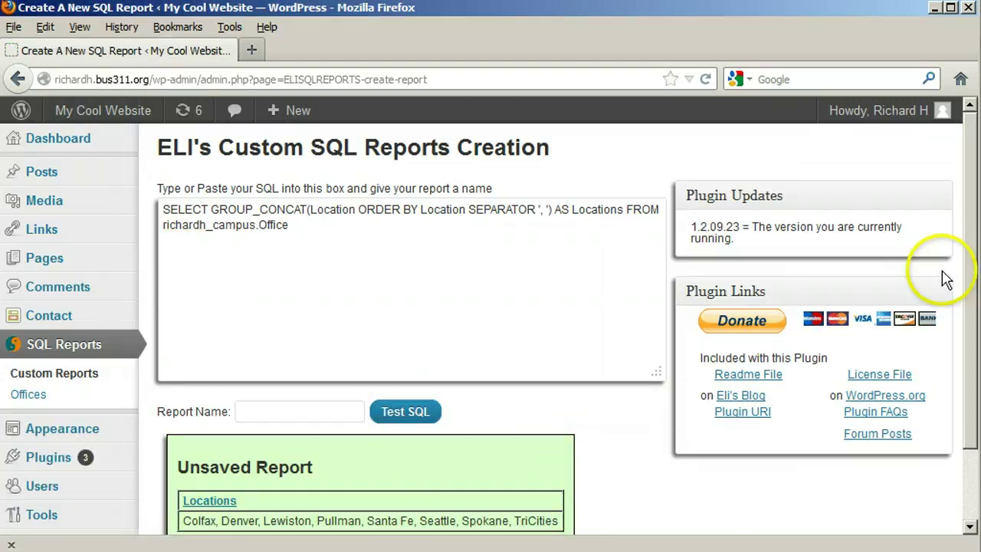
# - Check the saved Offices report's location list, then return to the report creation page
pyautogui.moveTo(969, 264); pyautogui.dragTo(963, 329)
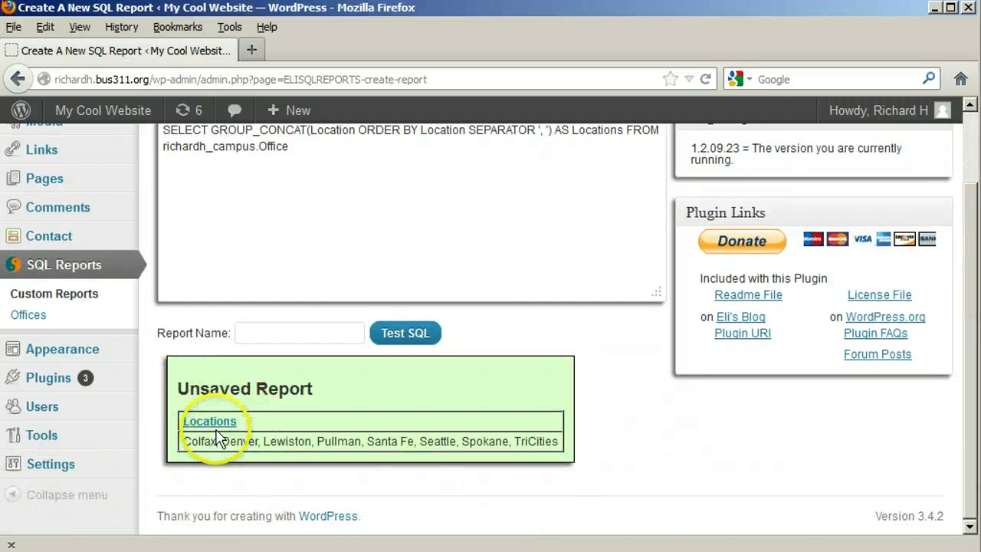
pyautogui.moveTo(179, 441); pyautogui.dragTo(559, 444)
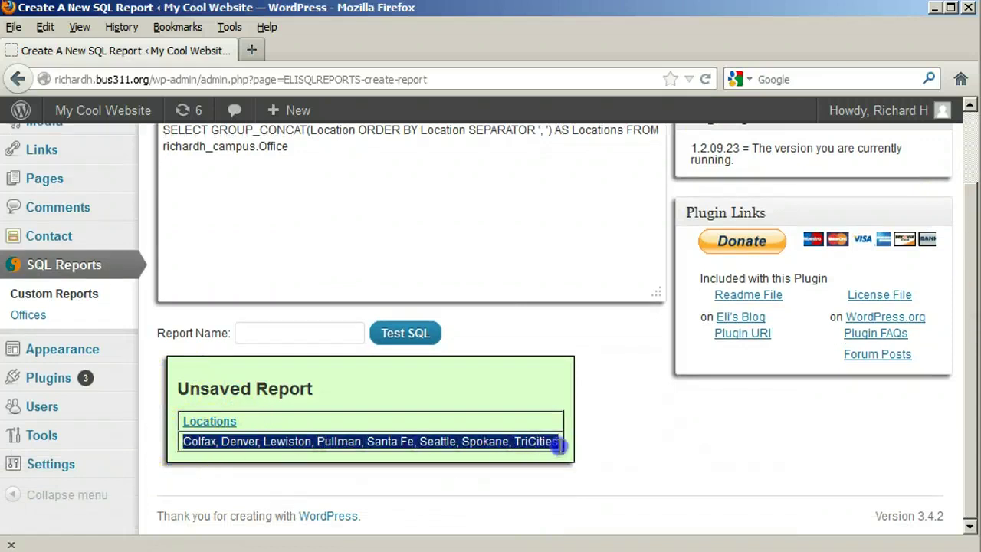
pyautogui.click(28, 318)
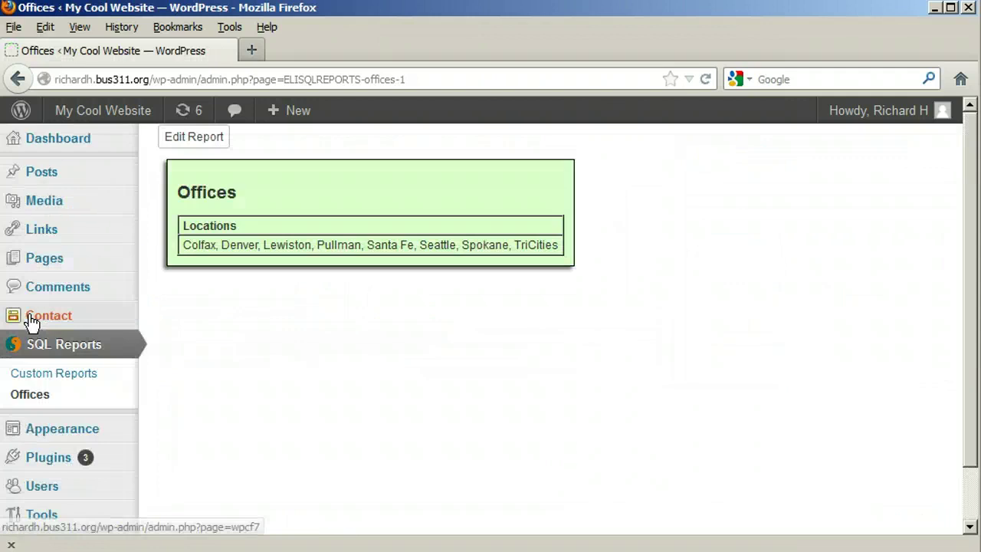
pyautogui.moveTo(181, 246); pyautogui.dragTo(562, 256)
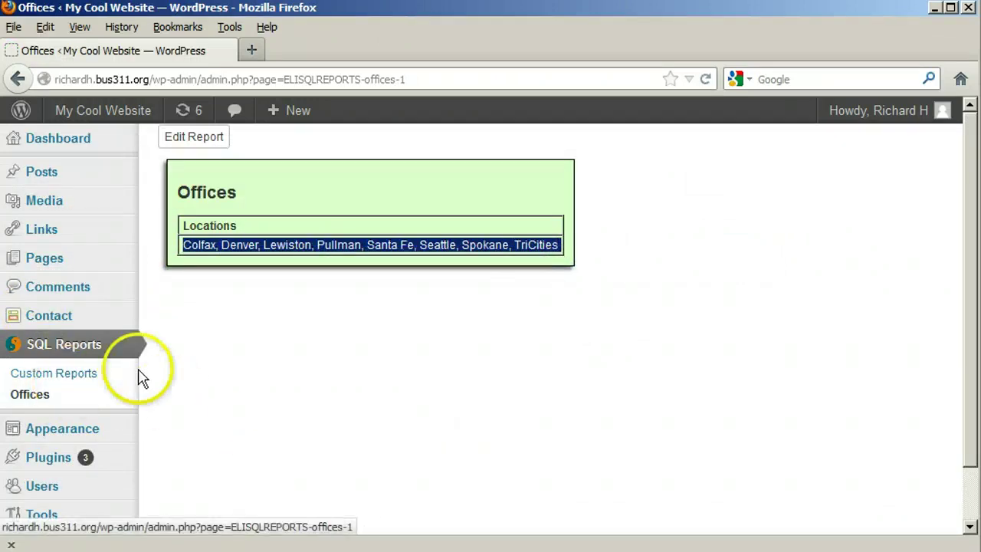
pyautogui.click(71, 345)
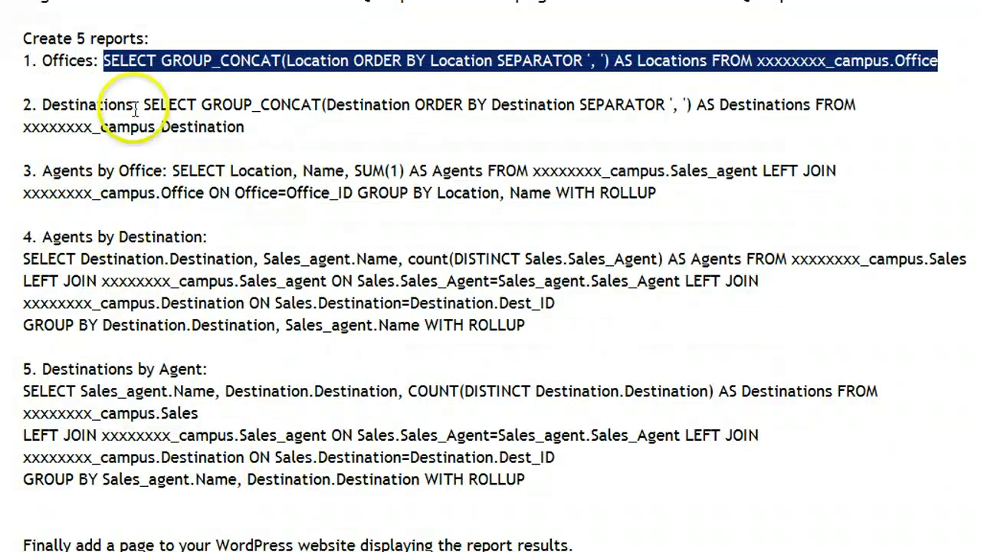
# - Select and copy the Destinations query under item 2 of the document
pyautogui.moveTo(144, 105); pyautogui.dragTo(244, 127)
pyautogui.hotkey('ctrl', 'c')
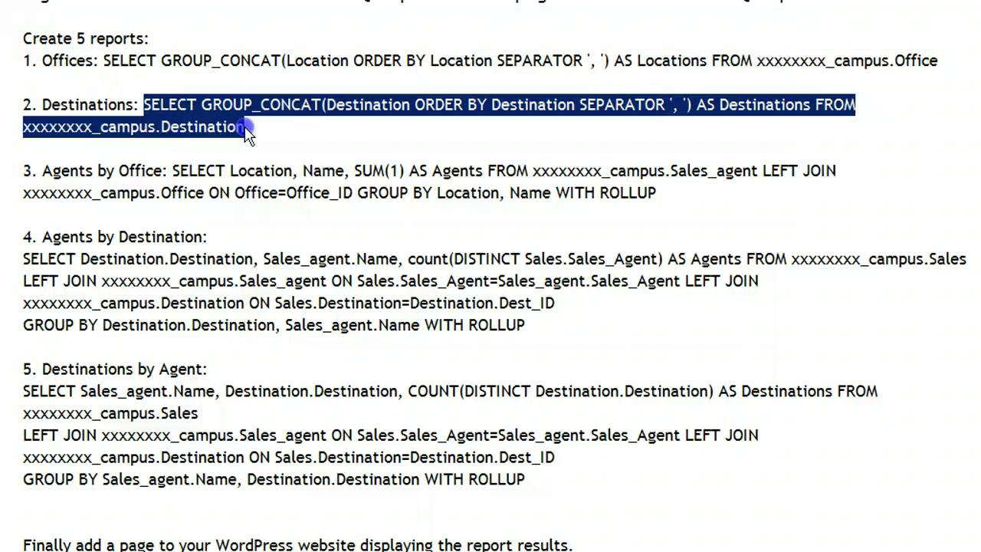
pyautogui.rightClick(245, 396)
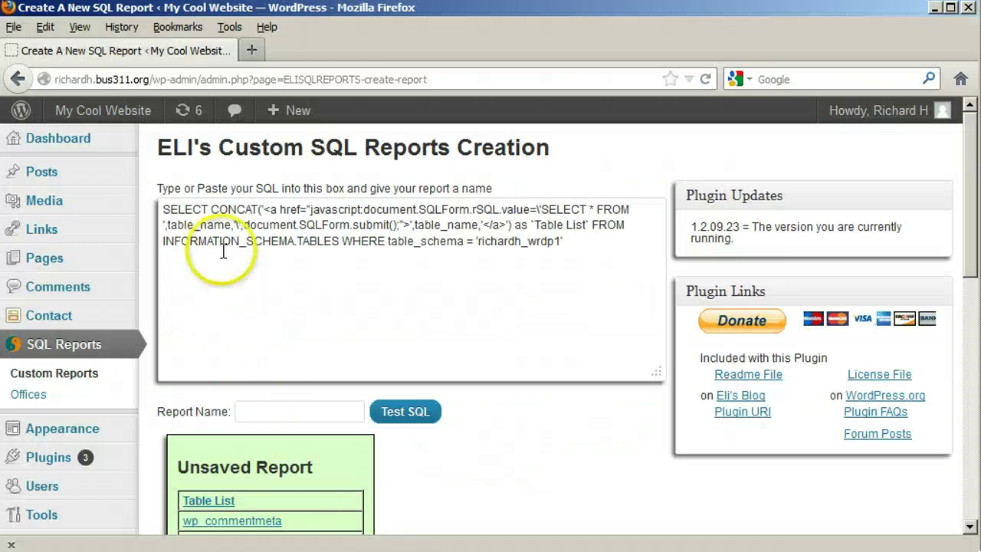
# - Paste the Destinations query, name it Destinations, fix the database prefix, and save it
pyautogui.moveTo(560, 242); pyautogui.dragTo(125, 179)
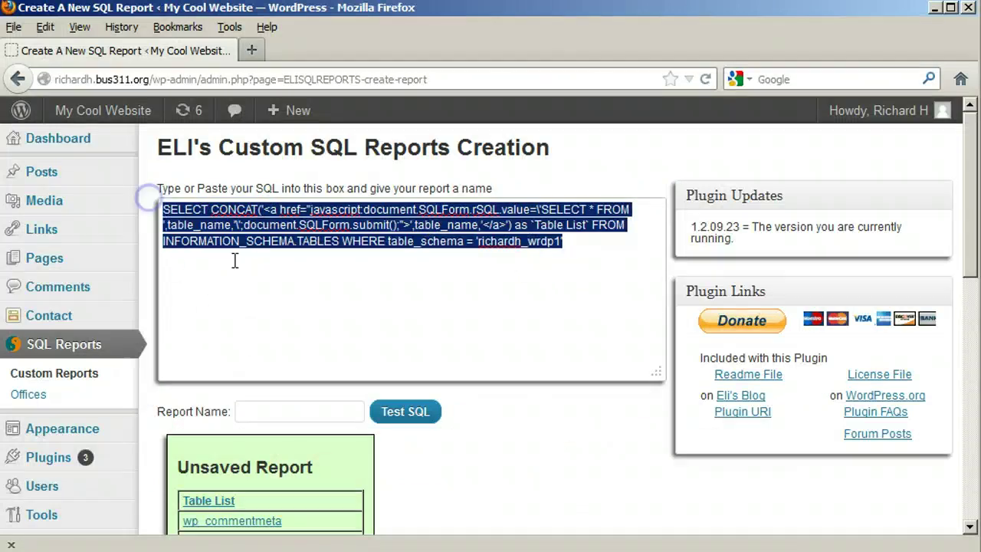
pyautogui.hotkey('ctrl', 'v')
pyautogui.click(324, 410)
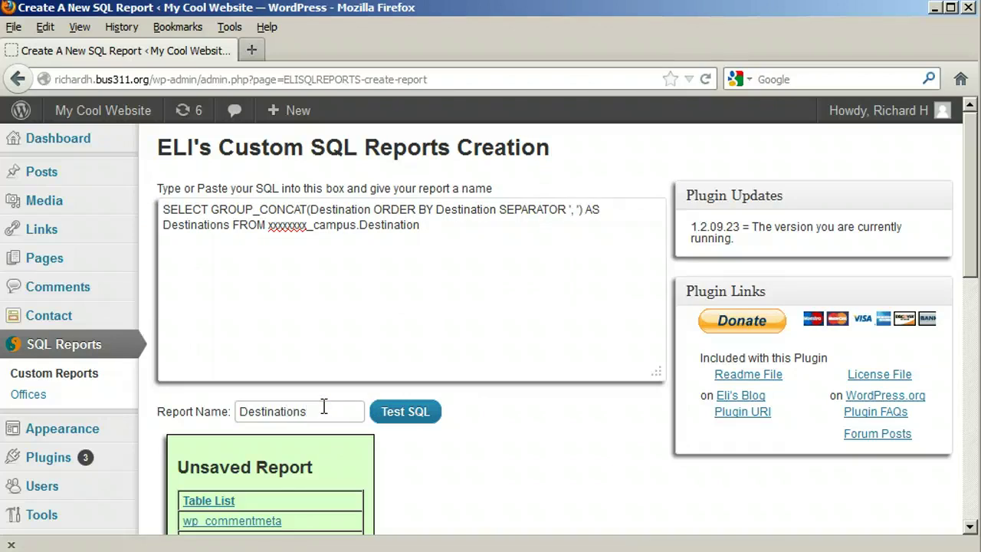
pyautogui.click(305, 224)
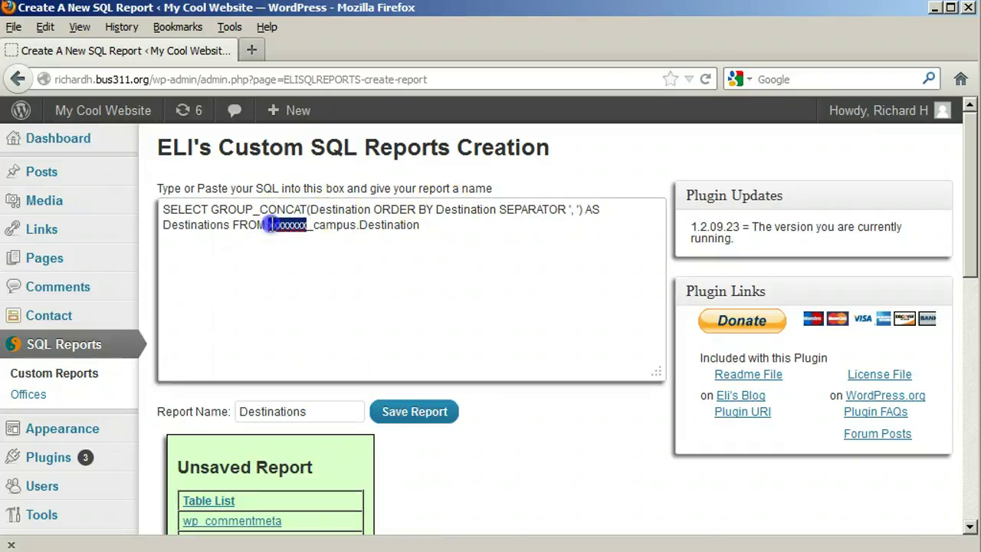
pyautogui.press('Delete')
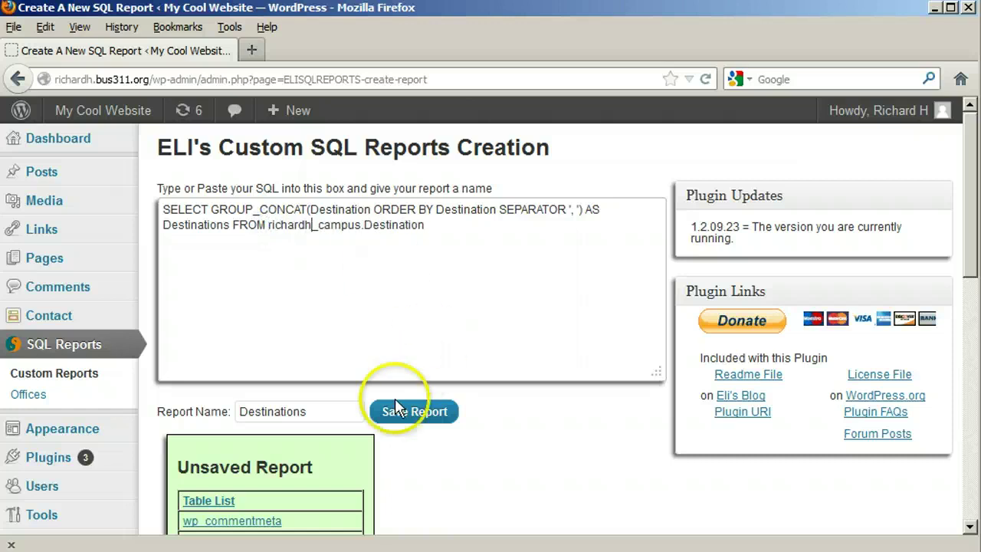
pyautogui.click(417, 413)
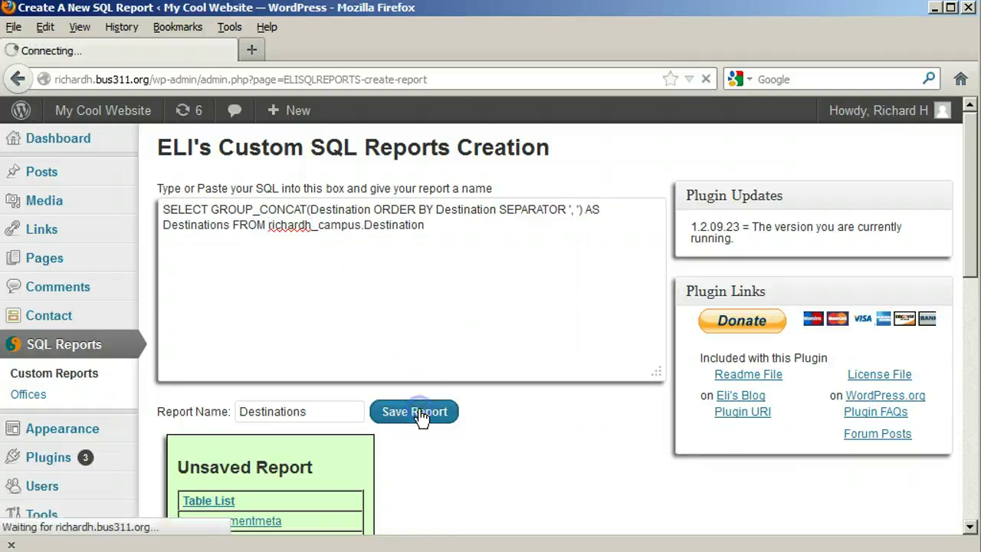
# - Check the Destinations result list of fourteen cities from Auckland to Taipei
pyautogui.scroll(-3, 534, 452)
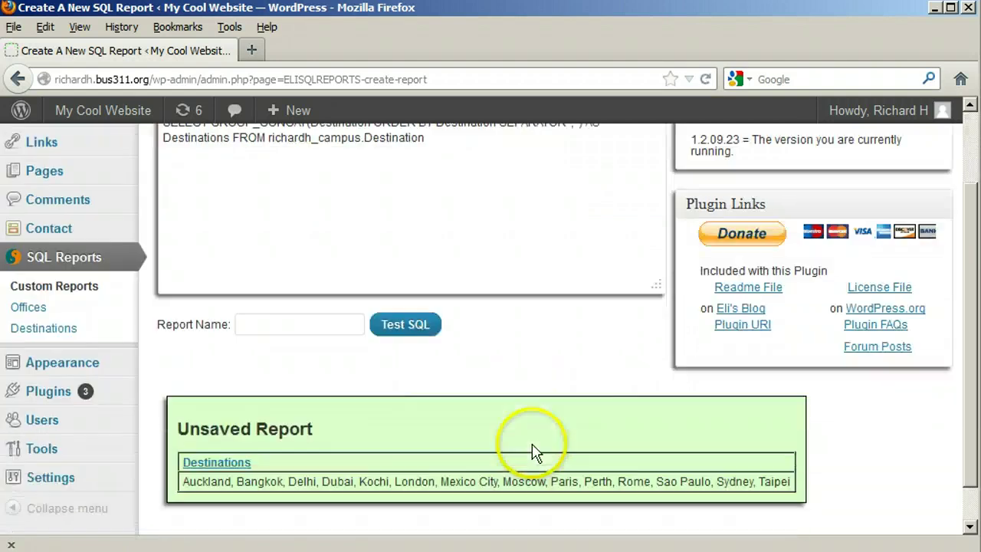
pyautogui.moveTo(795, 441); pyautogui.dragTo(183, 421)
pyautogui.click(301, 320)
pyautogui.click(44, 287)
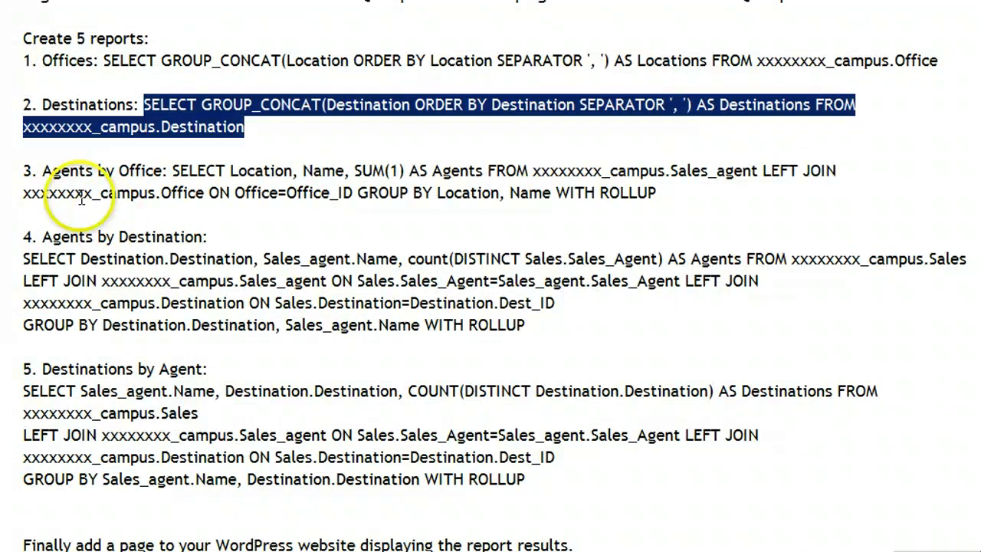
# - Copy the two-line Agents by Office query and paste it into a fresh report box
pyautogui.moveTo(173, 170); pyautogui.dragTo(220, 171)
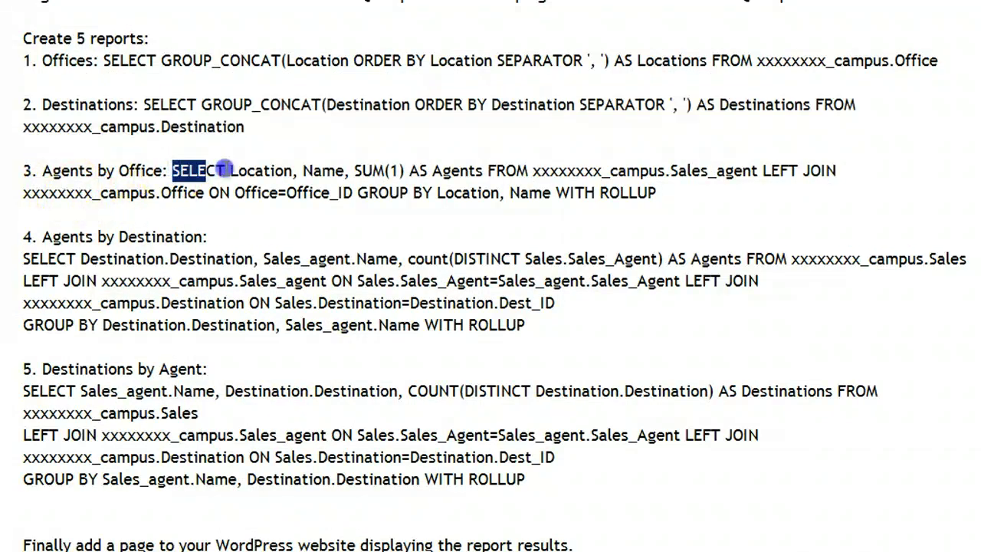
pyautogui.moveTo(288, 170); pyautogui.dragTo(655, 193)
pyautogui.hotkey('ctrl', 'c')
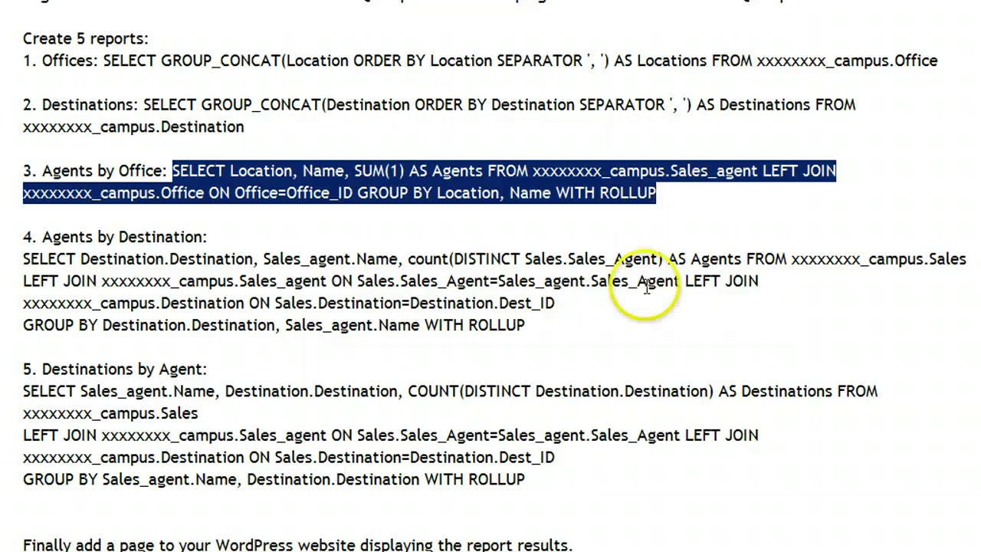
pyautogui.hotkey('alt', 'Tab')
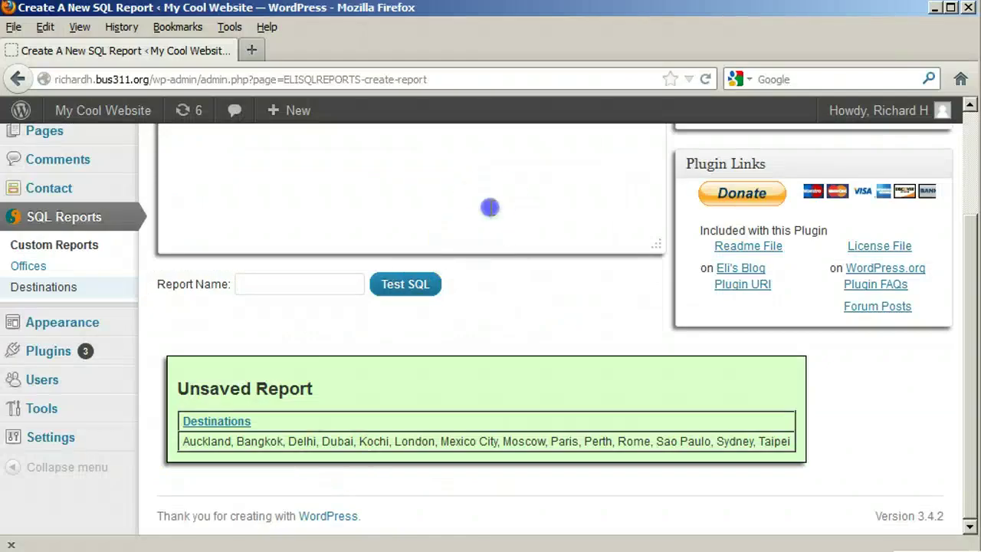
pyautogui.moveTo(967, 375); pyautogui.dragTo(970, 214)
pyautogui.click(460, 247)
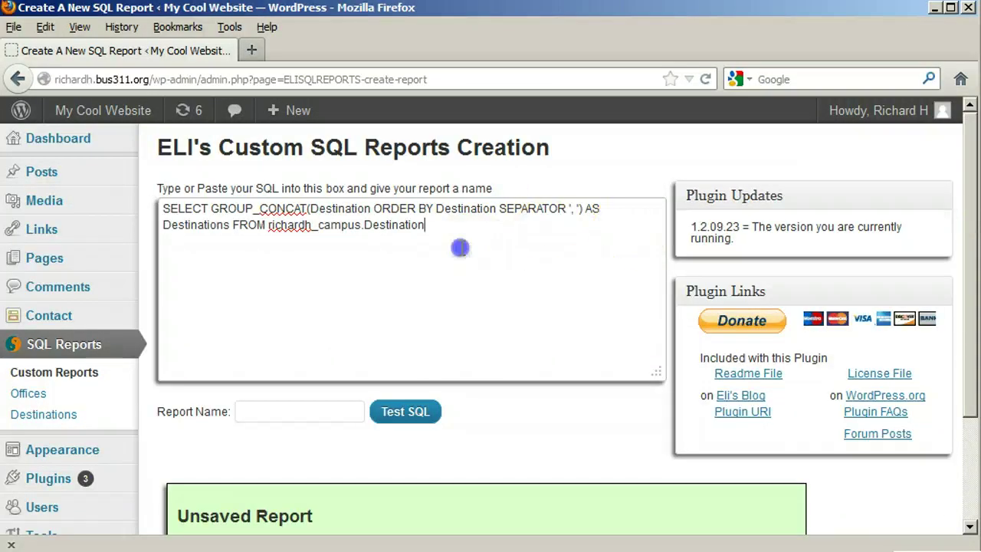
pyautogui.click(47, 372)
pyautogui.moveTo(562, 240); pyautogui.dragTo(127, 220)
pyautogui.hotkey('ctrl', 'v')
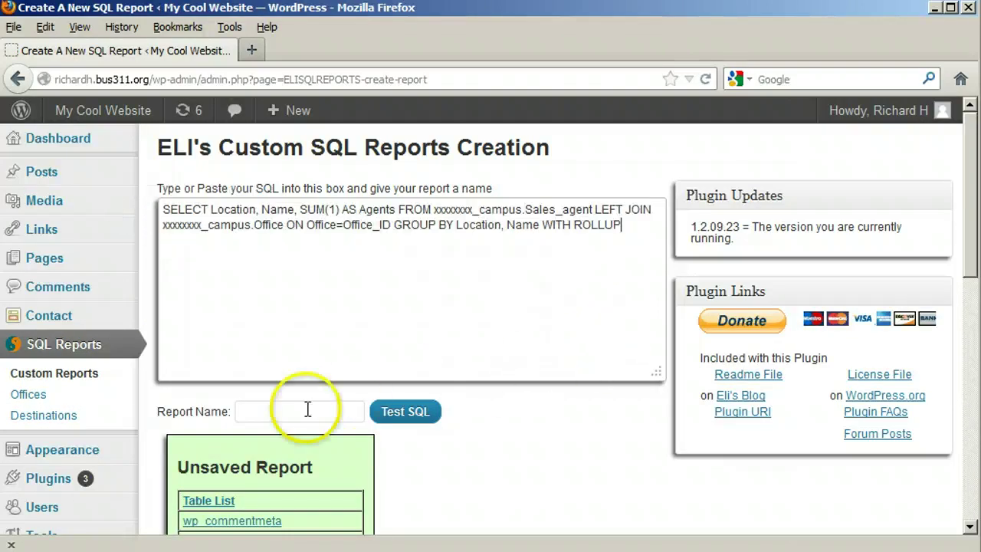
# - Name it Agents by Office, replace both placeholder prefixes with 'richardh', and save
pyautogui.click(269, 416)
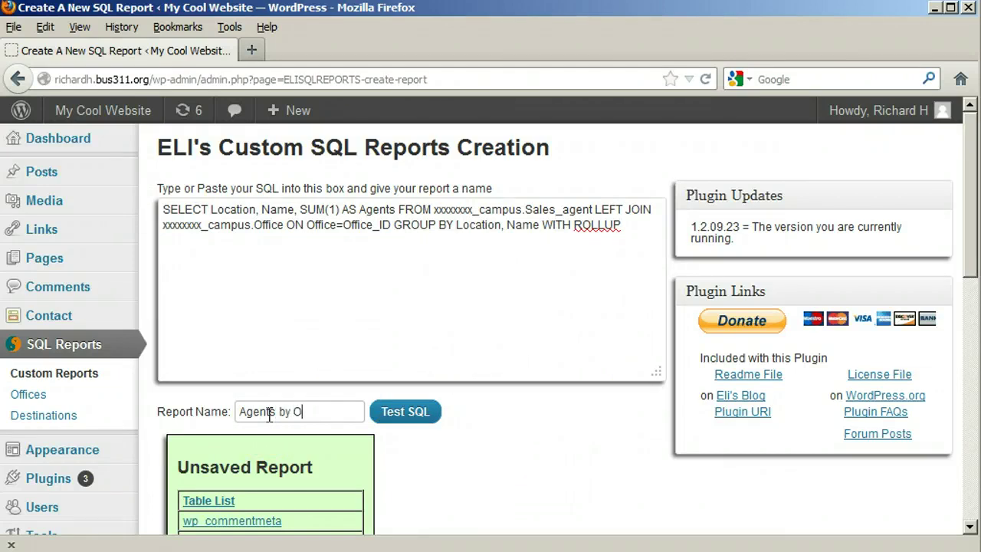
pyautogui.click(470, 209)
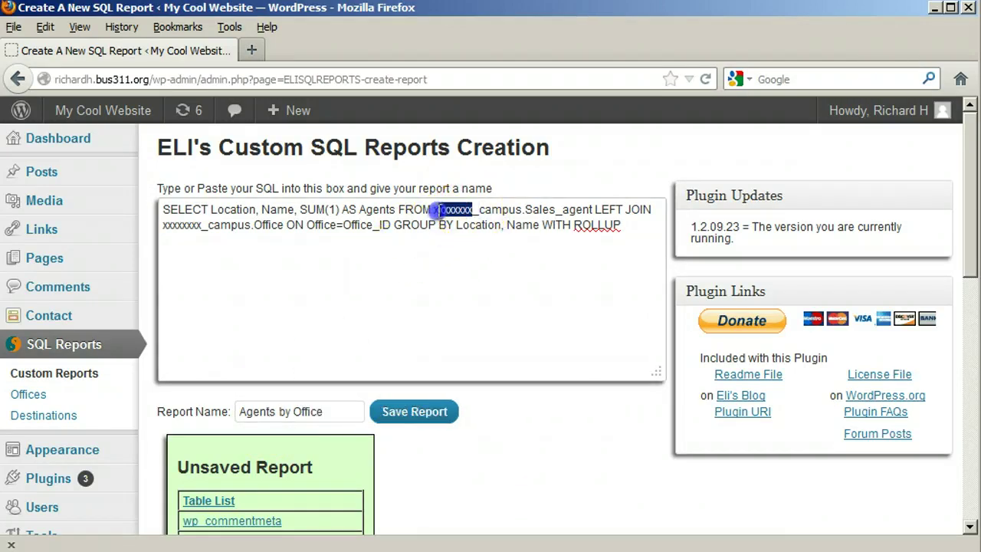
pyautogui.write('richardh')
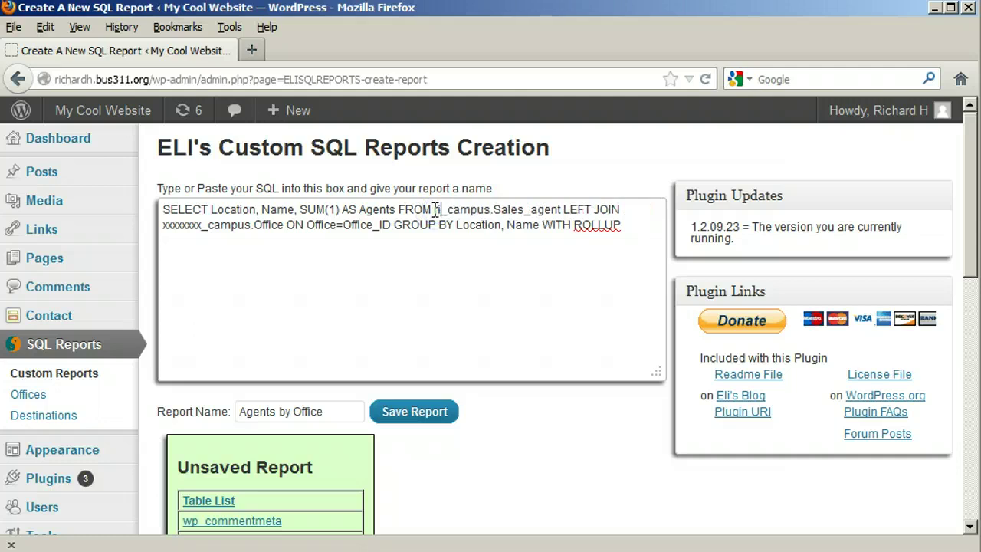
pyautogui.click(471, 209)
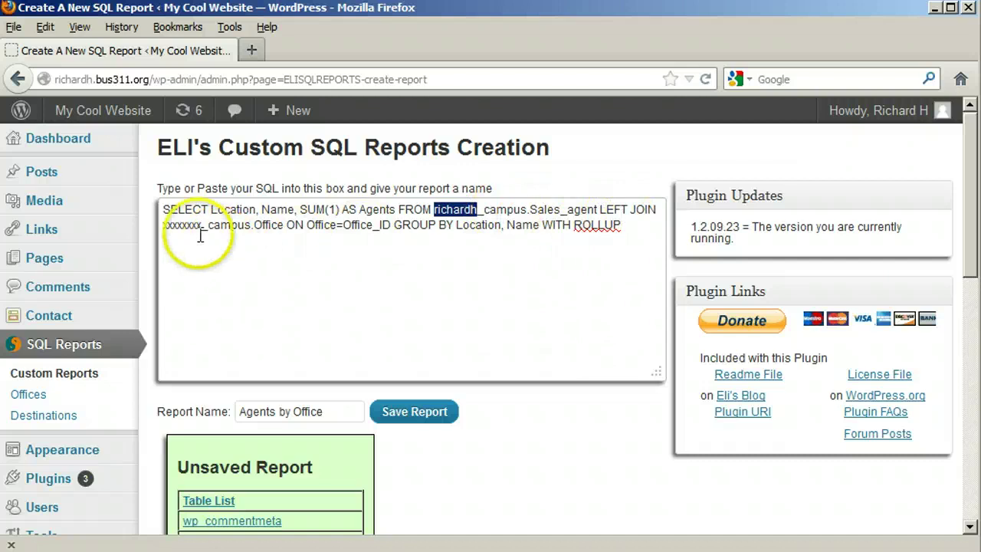
pyautogui.write('richardh')
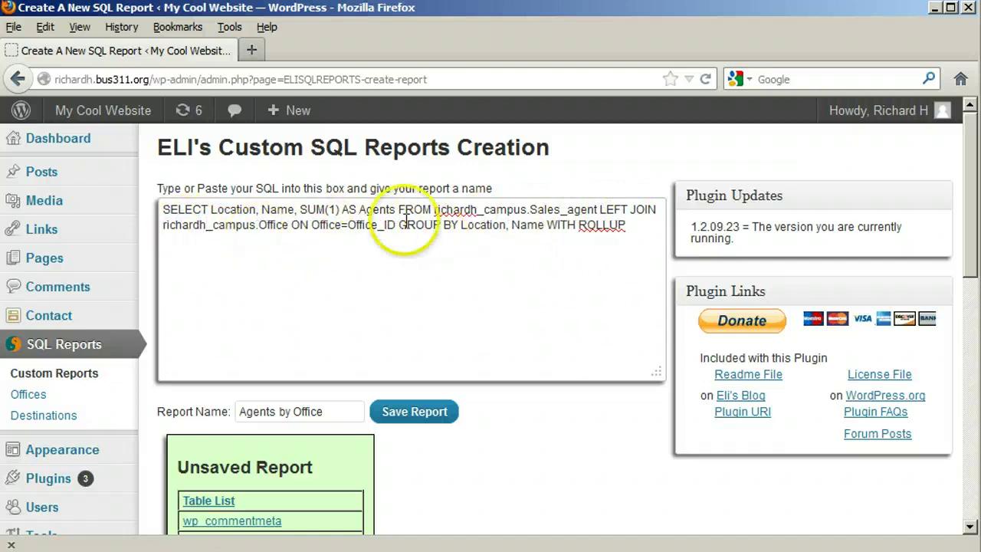
pyautogui.click(410, 414)
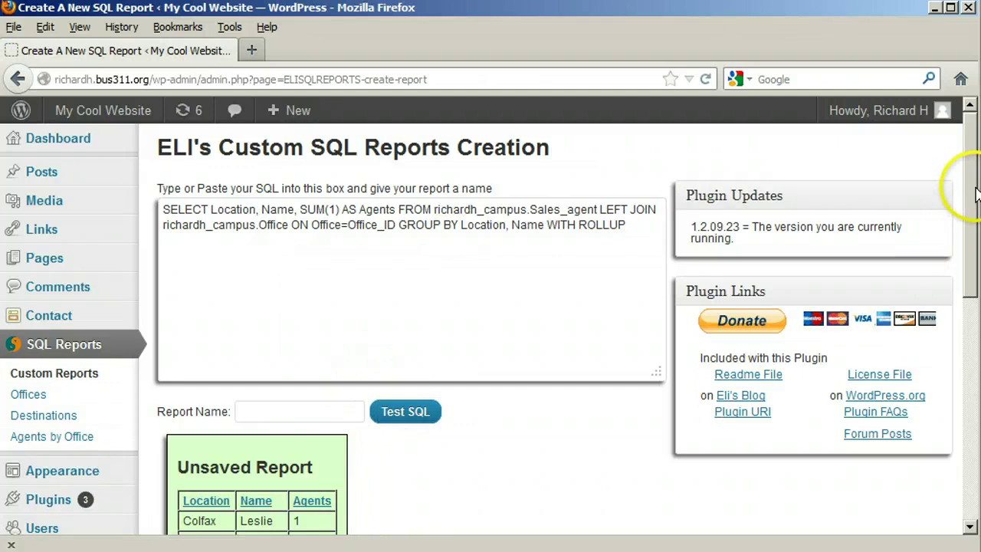
# - Review the Agents by Office results totalling 11 agents, then start a new report
pyautogui.moveTo(972, 191); pyautogui.dragTo(974, 241)
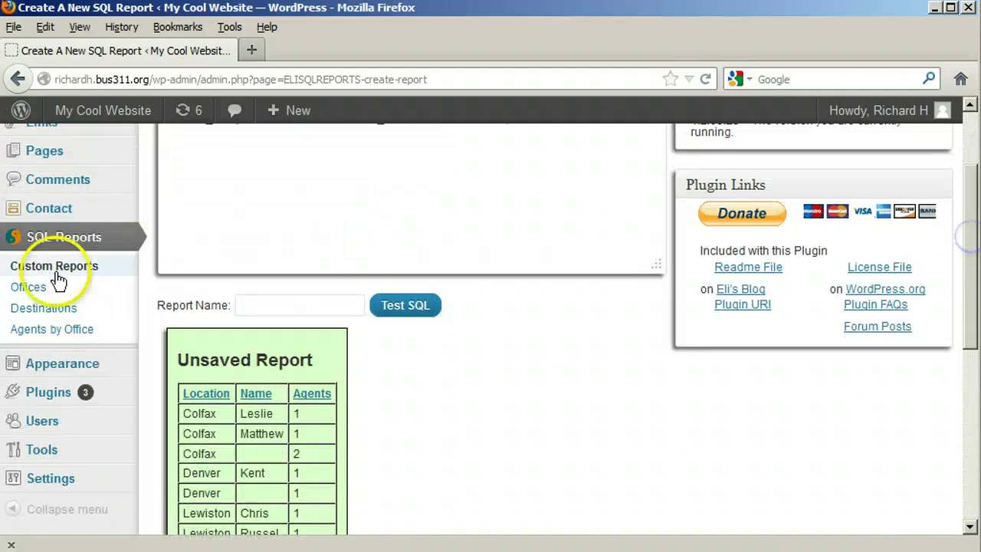
pyautogui.click(35, 310)
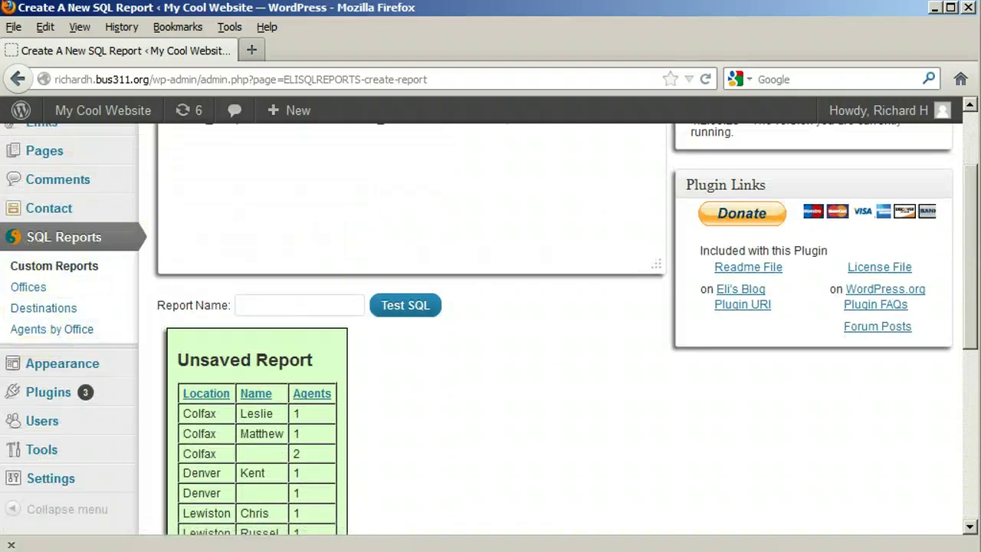
pyautogui.moveTo(971, 249); pyautogui.dragTo(952, 179)
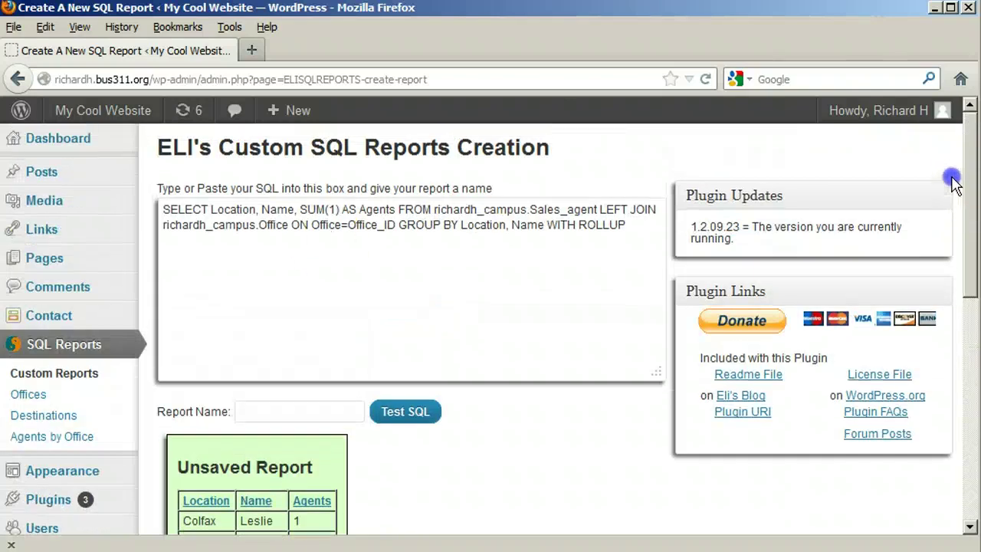
pyautogui.click(61, 383)
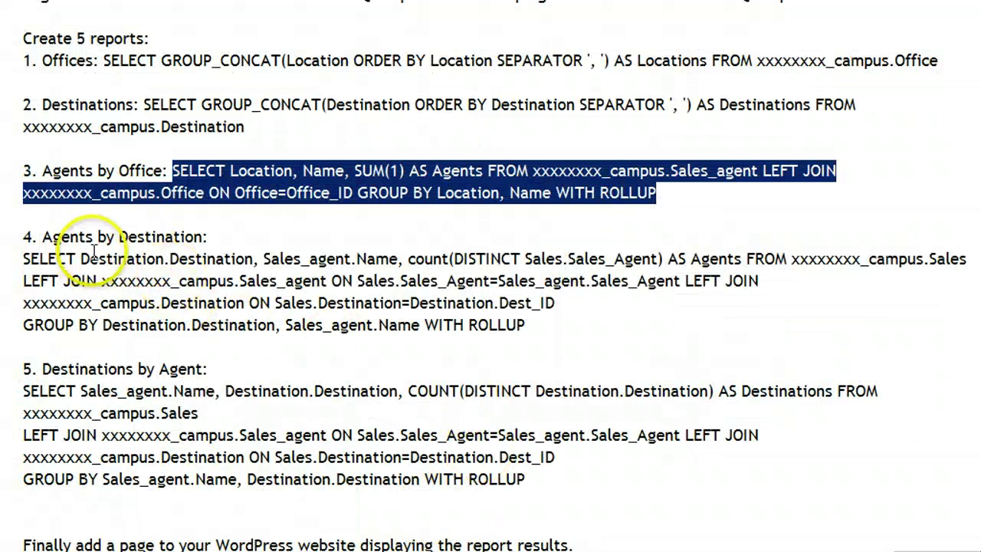
# - Paste the Agents by Destination query into the report box and name the report
pyautogui.moveTo(23, 259); pyautogui.dragTo(499, 322)
pyautogui.hotkey('ctrl', 'c')
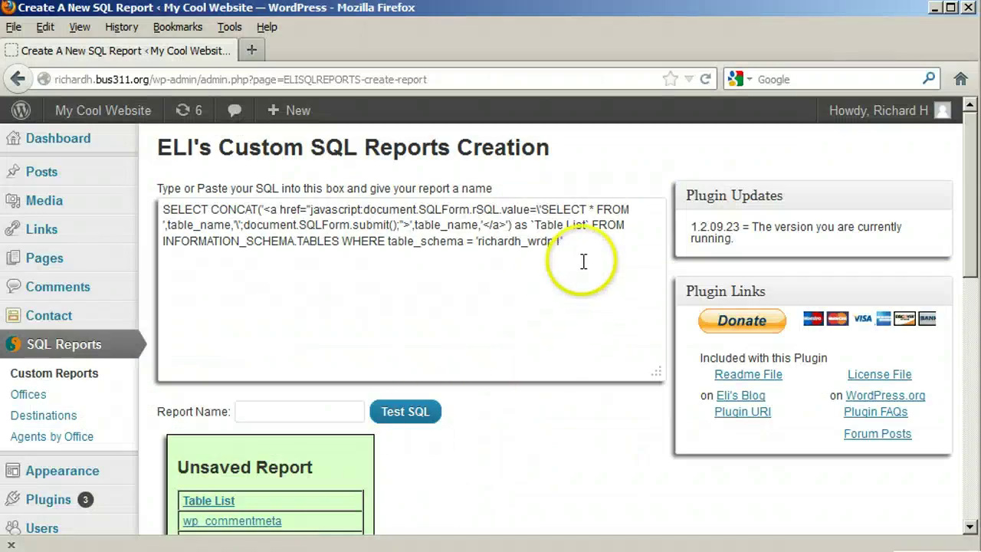
pyautogui.moveTo(563, 242); pyautogui.dragTo(147, 210)
pyautogui.hotkey('ctrl', 'v')
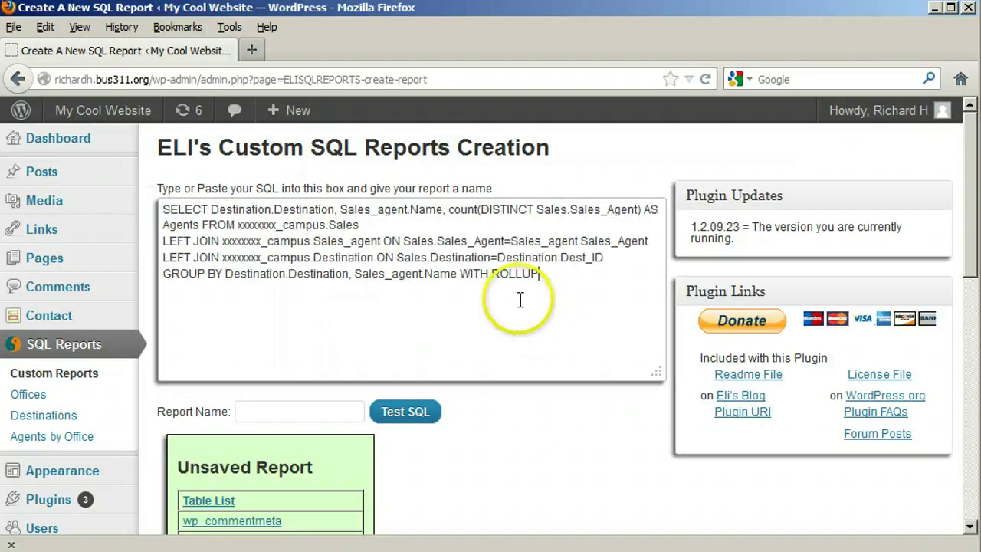
pyautogui.click(248, 412)
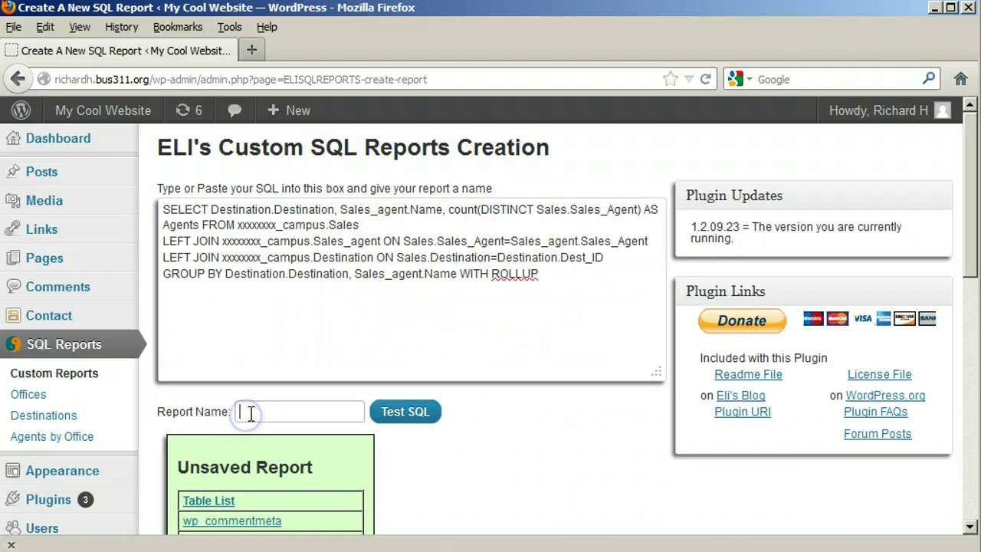
pyautogui.write('Agents')
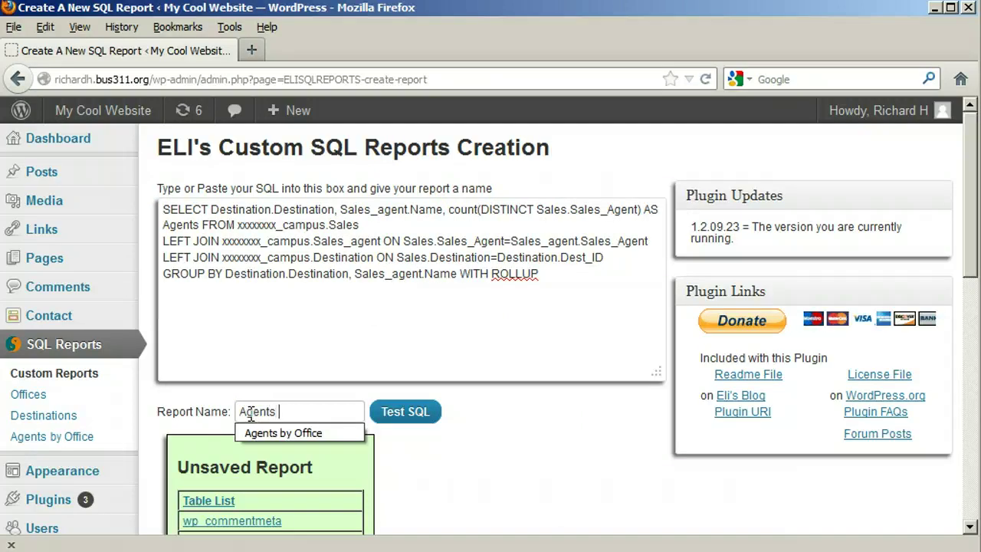
pyautogui.write(' by Destination')
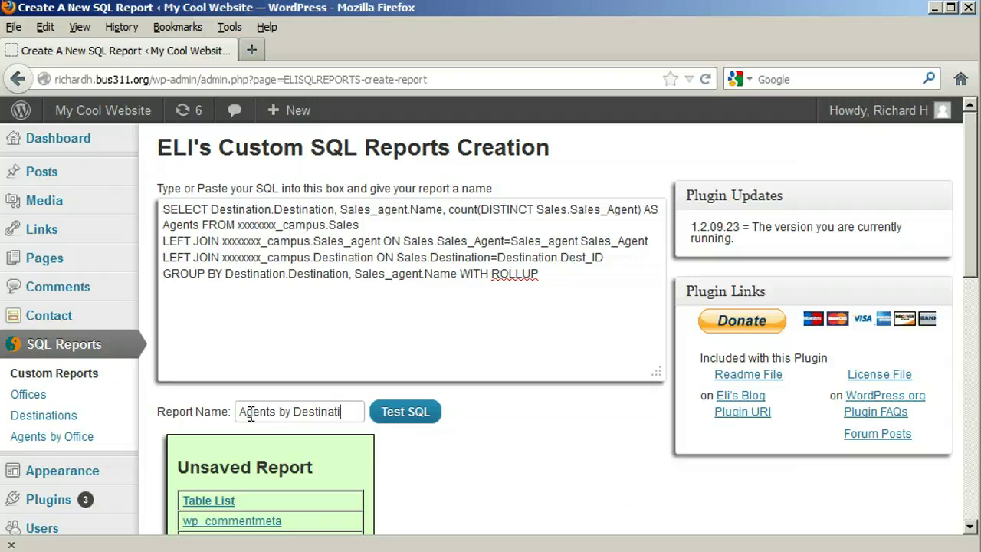
# - Replace the placeholder prefixes after FROM and in the Destination join, then save the report
pyautogui.click(273, 224)
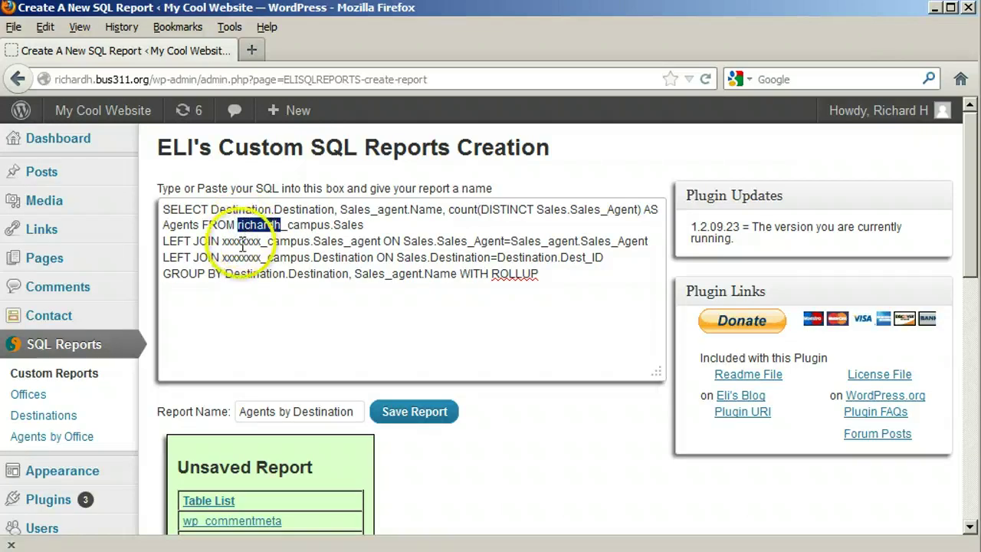
pyautogui.doubleClick(244, 241)
pyautogui.write('richardh')
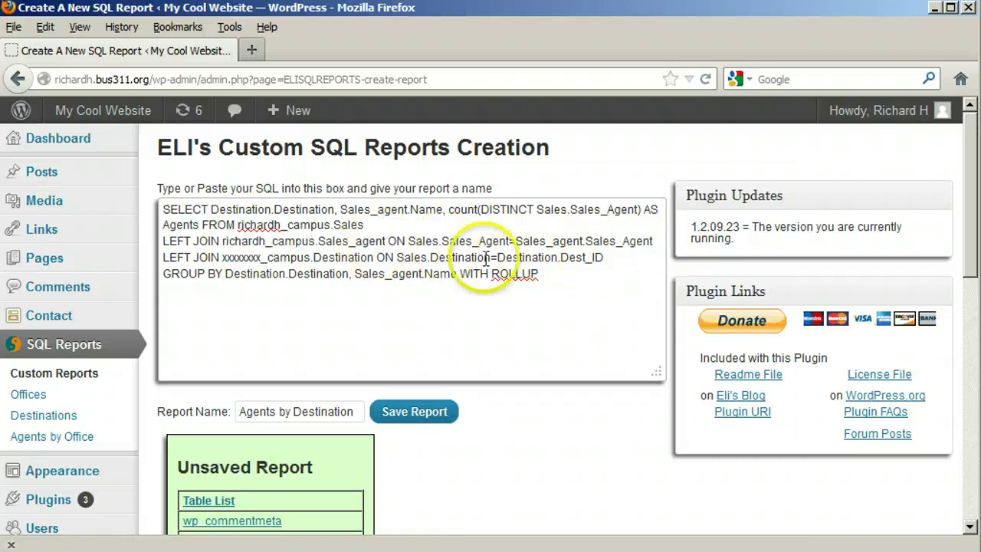
pyautogui.click(234, 258)
pyautogui.write('richardh')
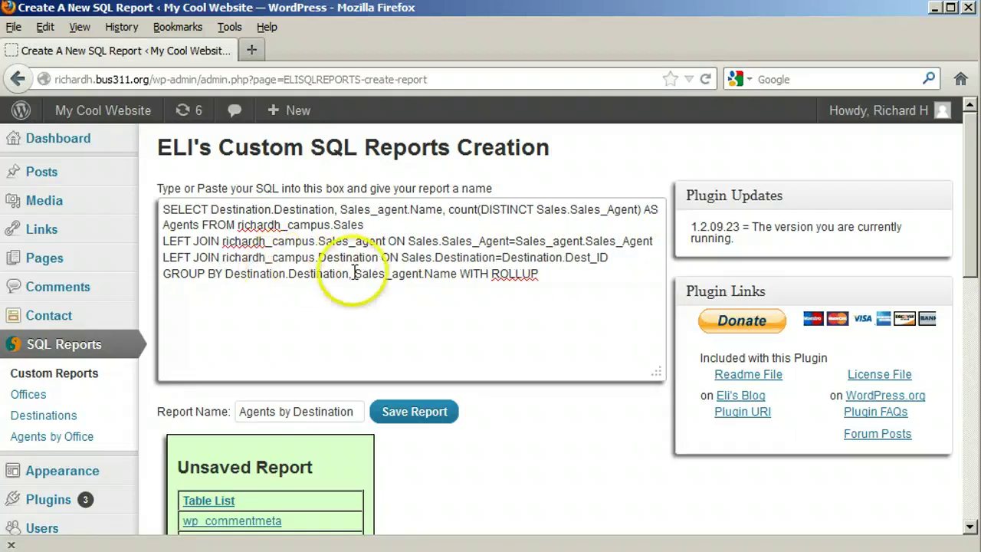
pyautogui.click(420, 415)
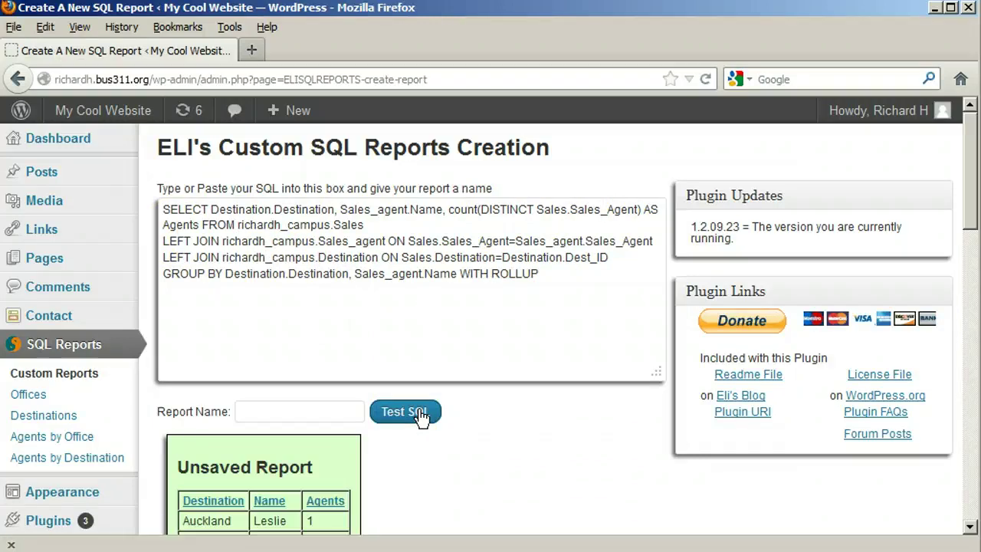
# - Reload the report creator and select the Destinations by Agent query in the document
pyautogui.moveTo(965, 212); pyautogui.dragTo(968, 182)
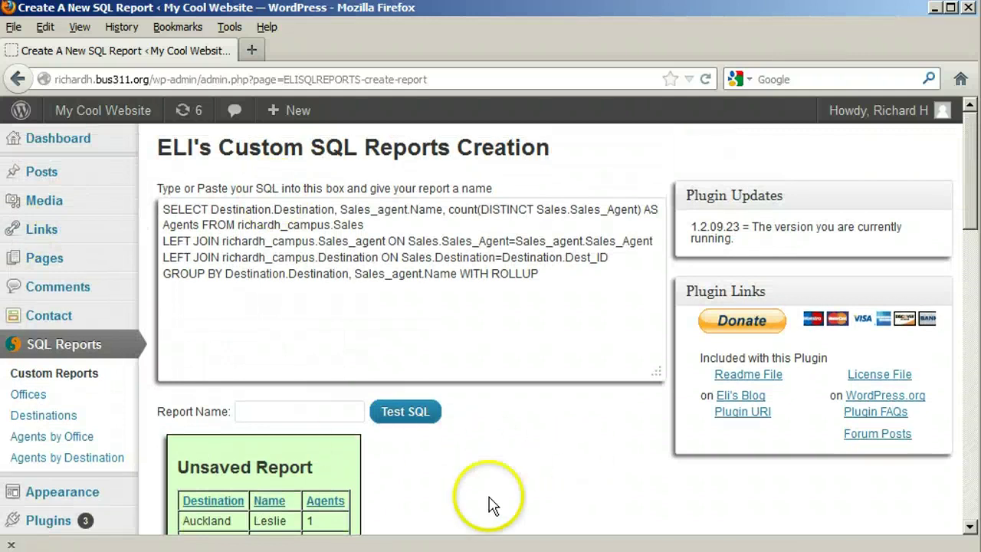
pyautogui.click(81, 344)
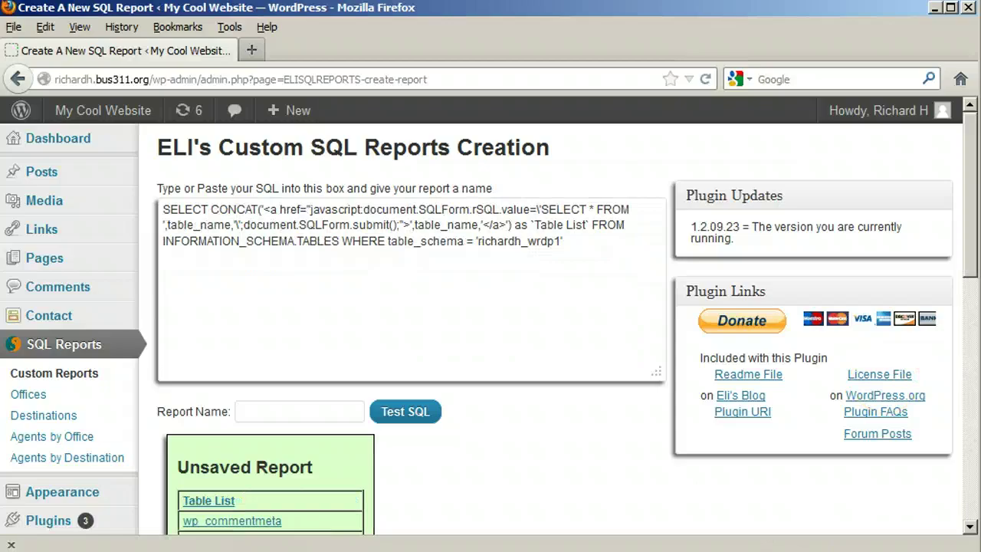
pyautogui.hotkey('alt', 'Tab')
pyautogui.moveTo(23, 391); pyautogui.dragTo(521, 478)
pyautogui.hotkey('ctrl', 'c')
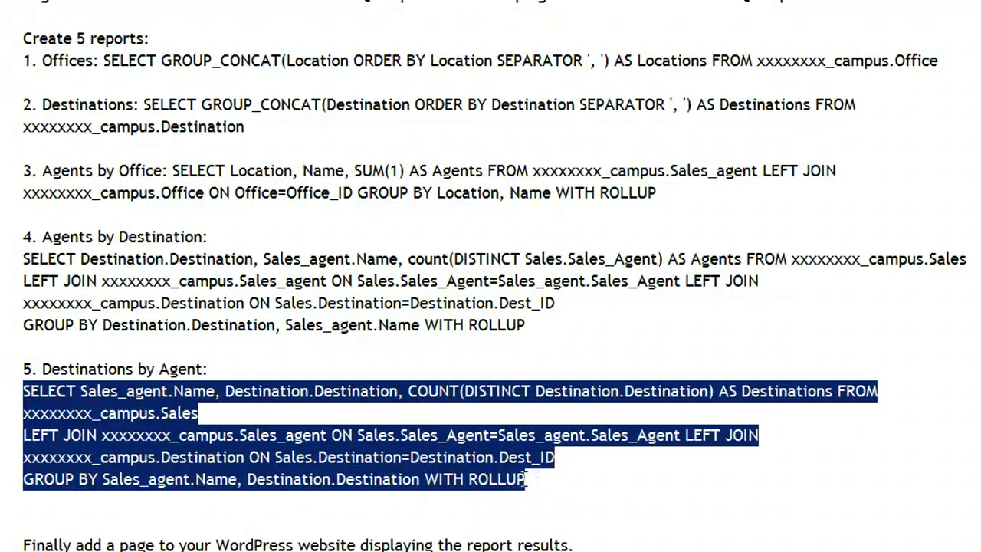
# - Paste query 5 into the SQL box and name the report 'Destinations by Agent'
pyautogui.hotkey('alt', 'Tab')
pyautogui.hotkey('ctrl', 'a')
pyautogui.hotkey('ctrl', 'v')
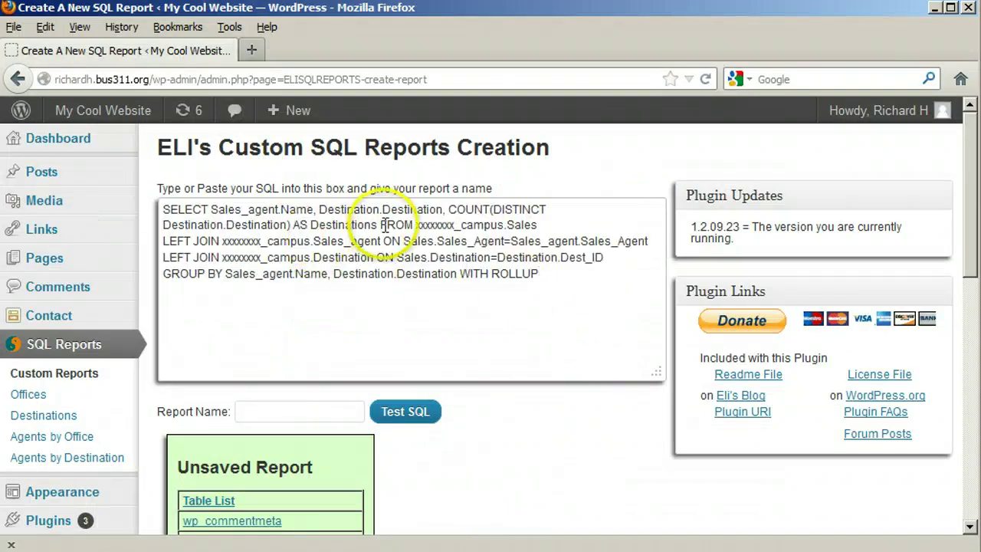
pyautogui.click(255, 413)
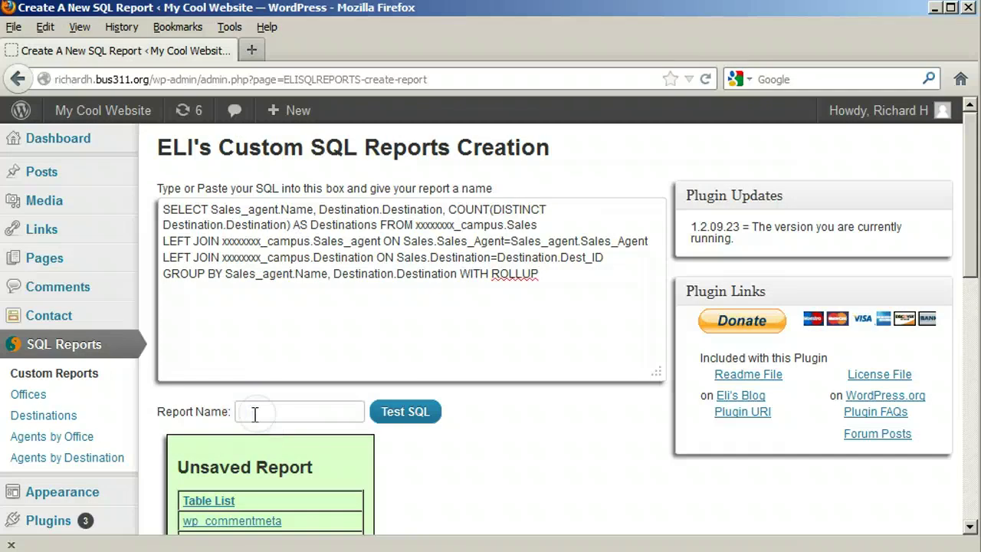
pyautogui.write('Destinations by Agent')
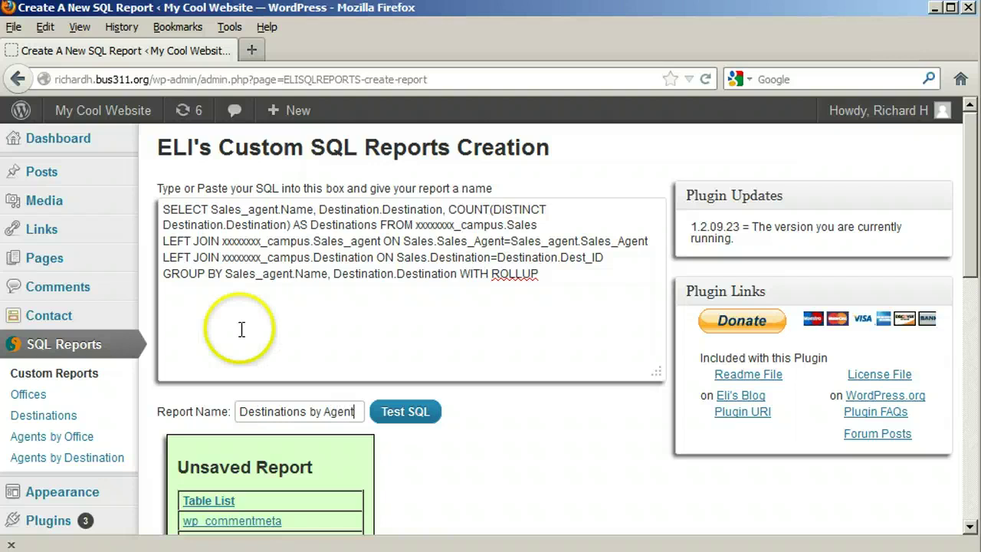
# - Replace the placeholder table prefixes in the FROM and join clauses with the real prefix, then save the report
pyautogui.click(433, 224)
pyautogui.doubleClick(433, 225)
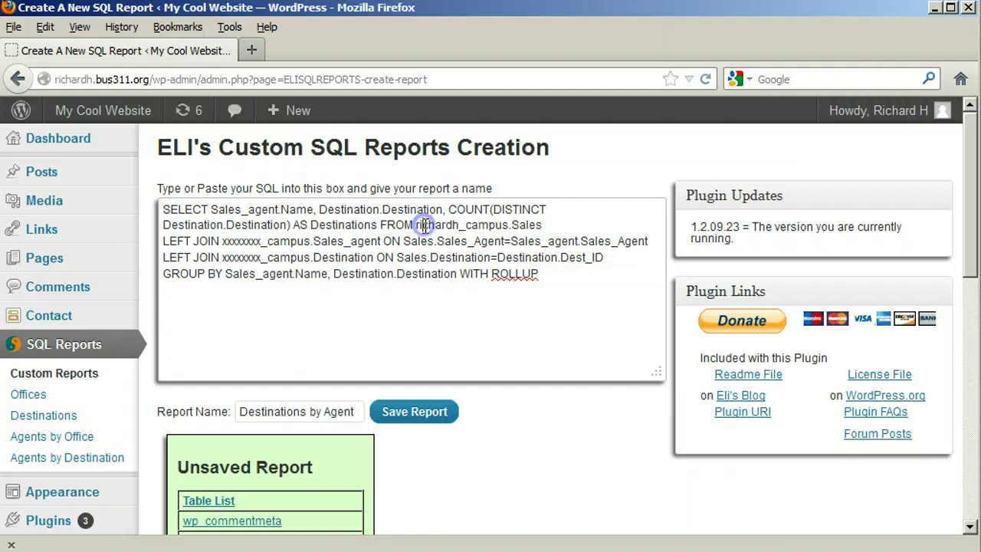
pyautogui.doubleClick(239, 241)
pyautogui.write('richardh')
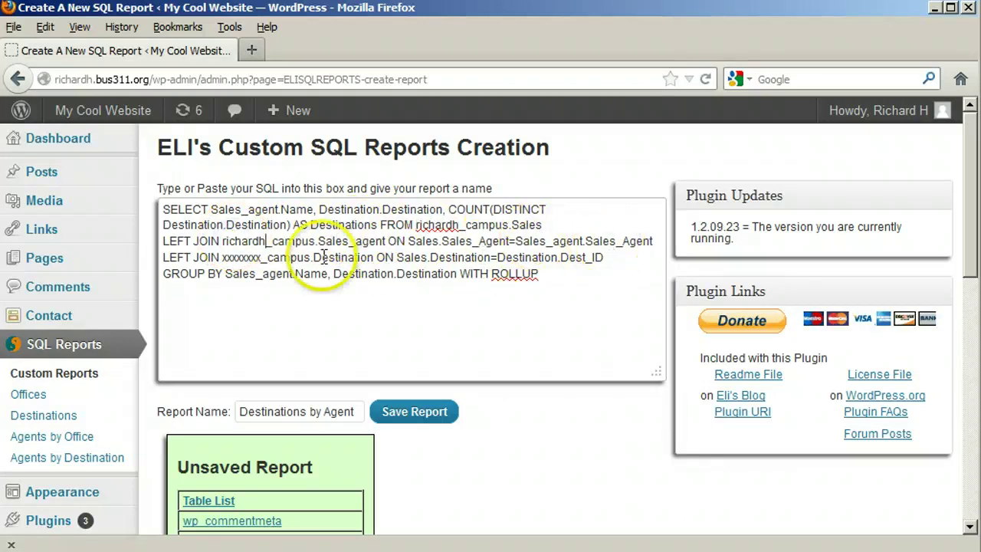
pyautogui.doubleClick(242, 257)
pyautogui.write('richardh')
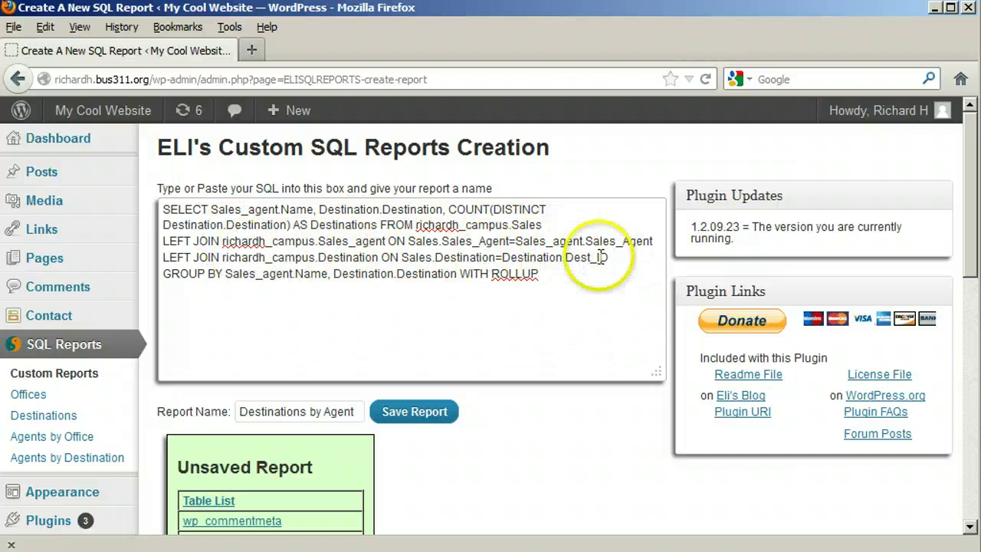
pyautogui.click(426, 415)
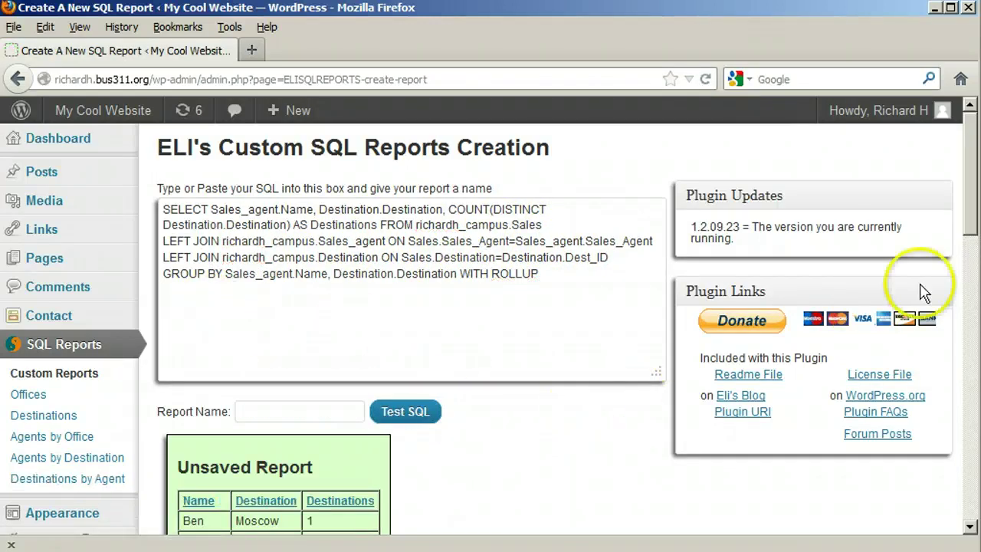
pyautogui.moveTo(971, 208); pyautogui.dragTo(970, 165)
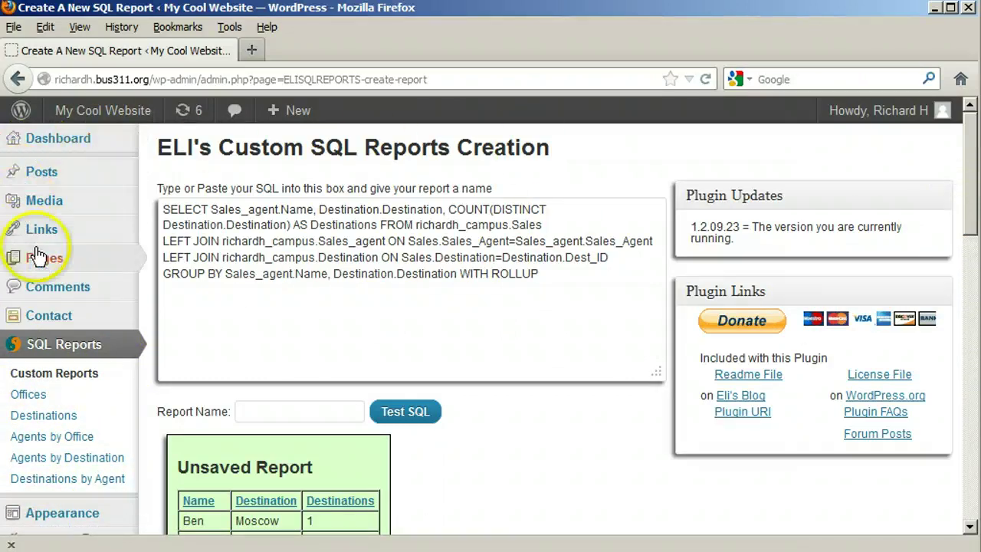
pyautogui.moveTo(38, 263)
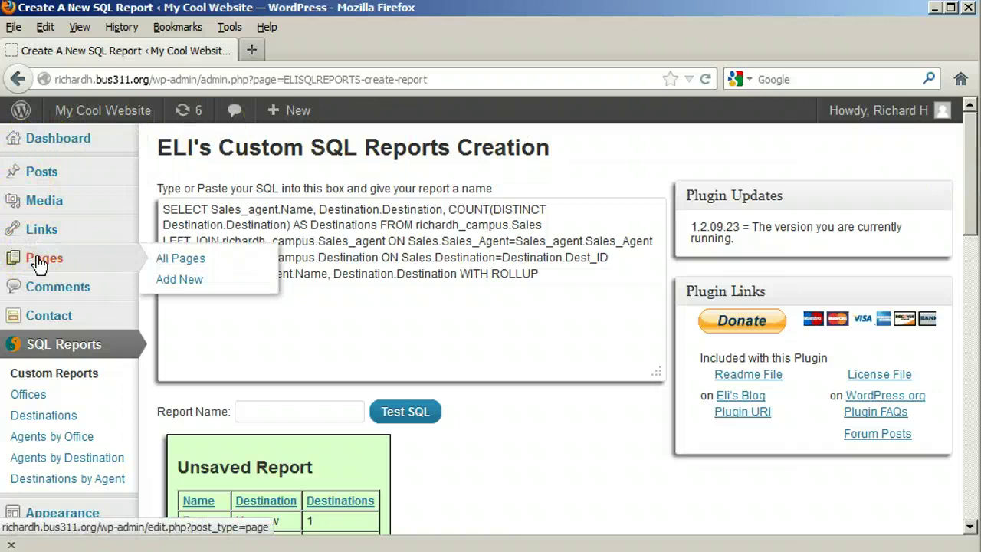
# - Start a new page titled 'Campus Travel Report'
pyautogui.click(38, 263)
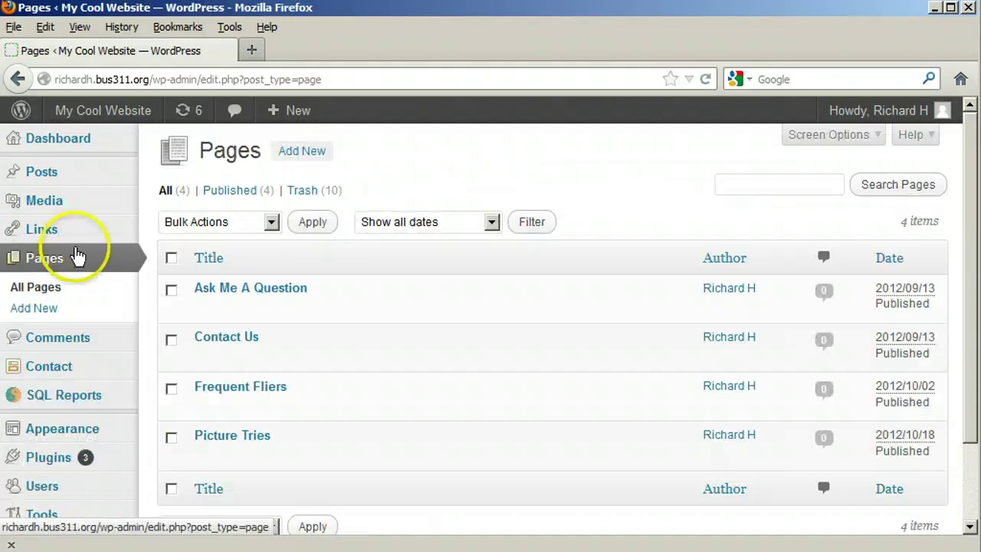
pyautogui.click(300, 150)
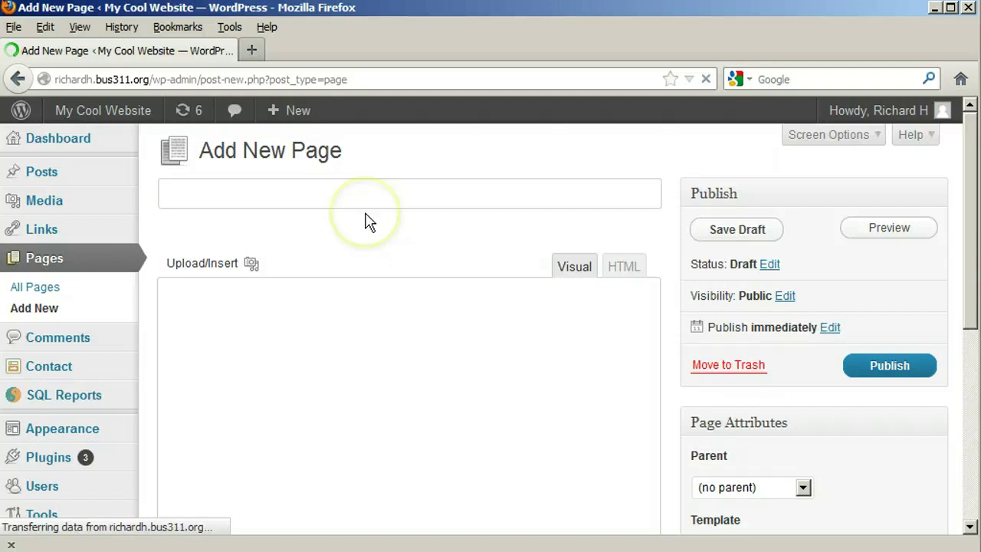
pyautogui.write('Campus Travel Report')
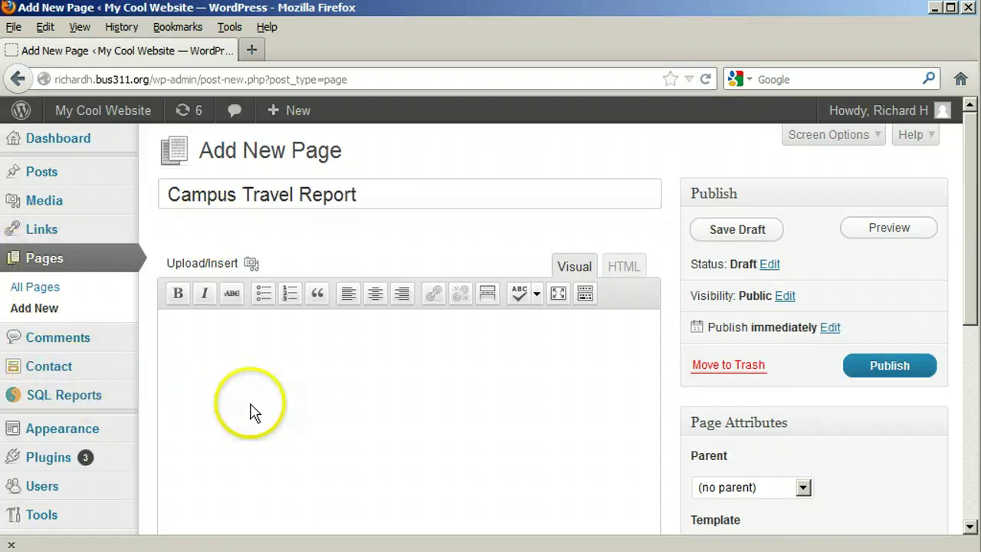
pyautogui.click(277, 387)
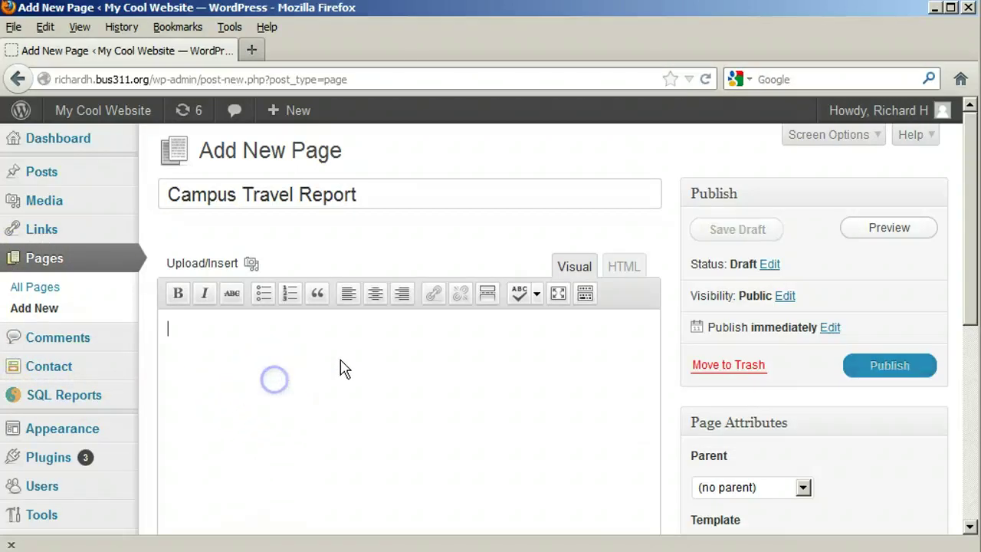
# - Insert the [SQLREPORT name="Offices"] shortcode into the page body
pyautogui.click(364, 368)
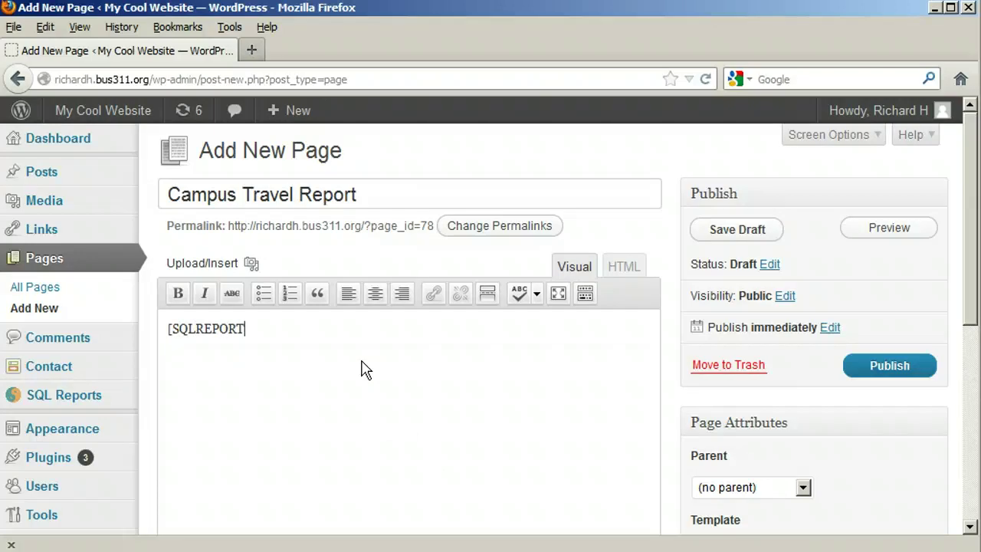
pyautogui.click(333, 367)
pyautogui.click(284, 340)
pyautogui.write('name="Cffices')
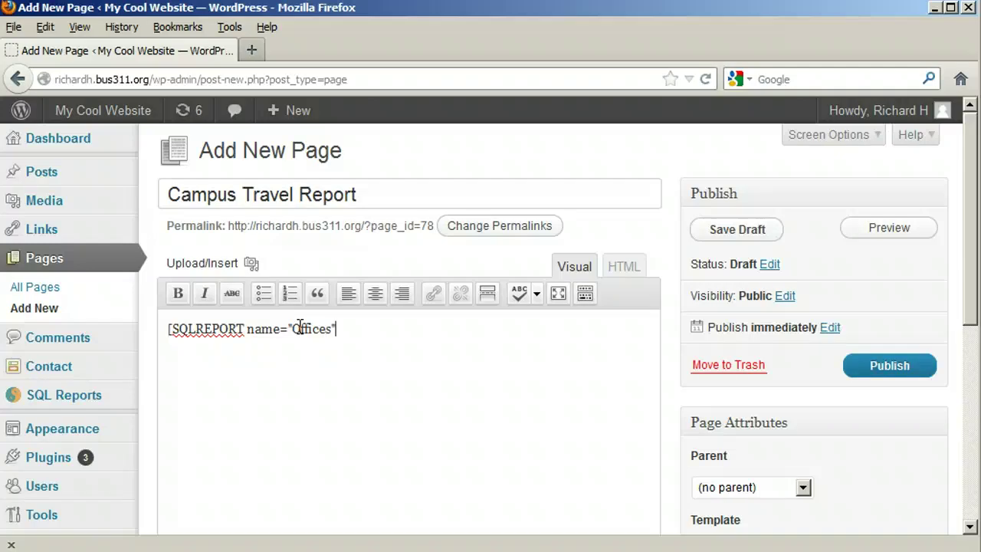
# - Write 'We have offices in' around the shortcode, then add 'We serve destinations [SQLREPORT name="Destinations"]'
pyautogui.click(170, 328)
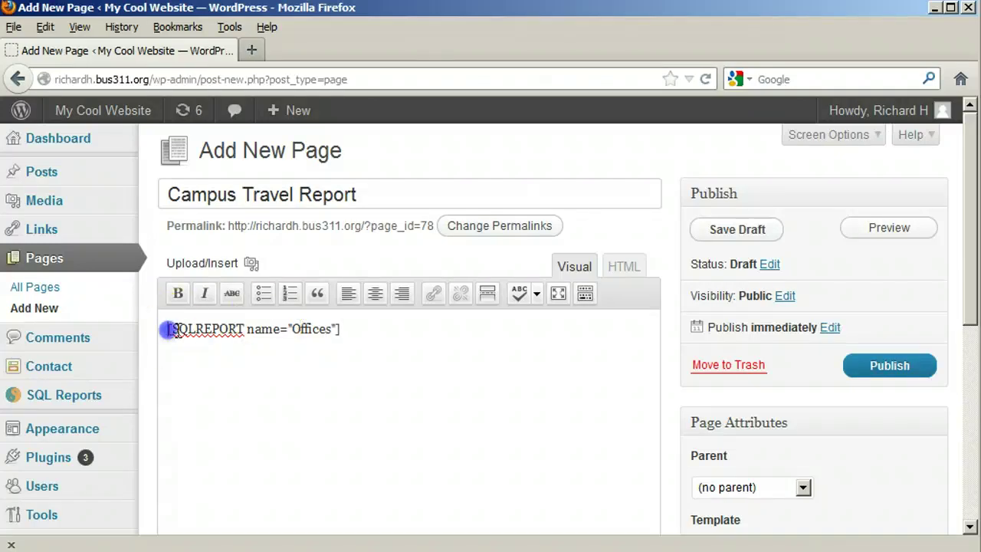
pyautogui.write('We have offic')
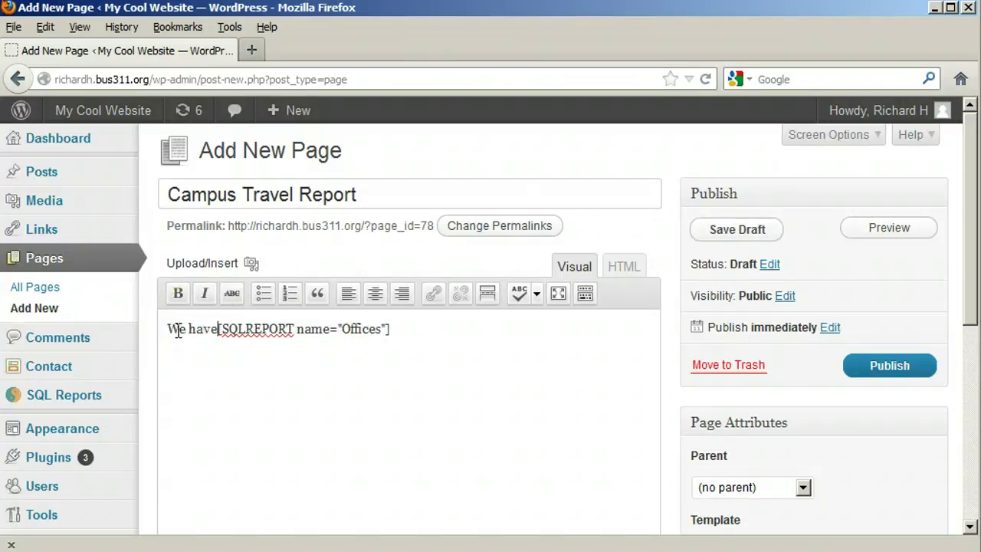
pyautogui.write('es in')
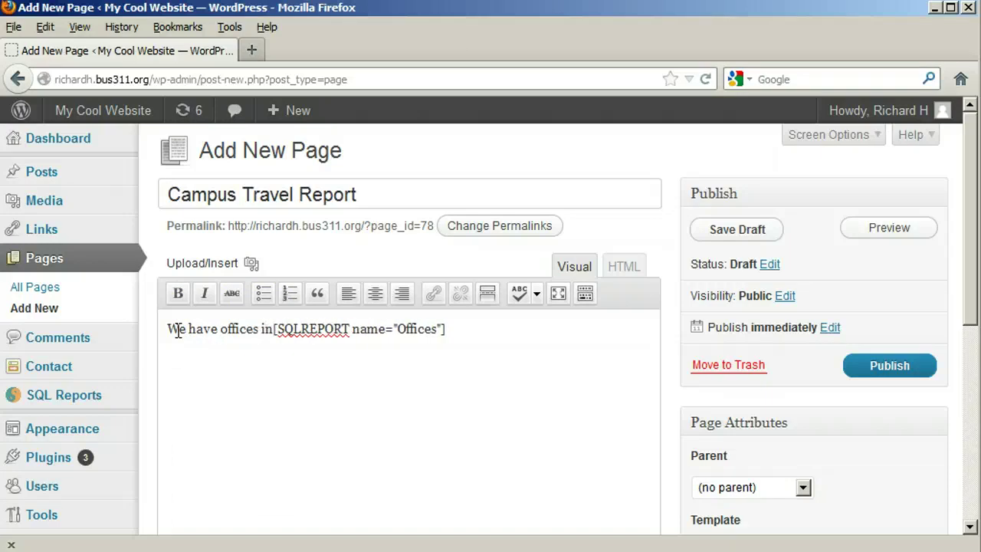
pyautogui.click(463, 335)
pyautogui.write('.')
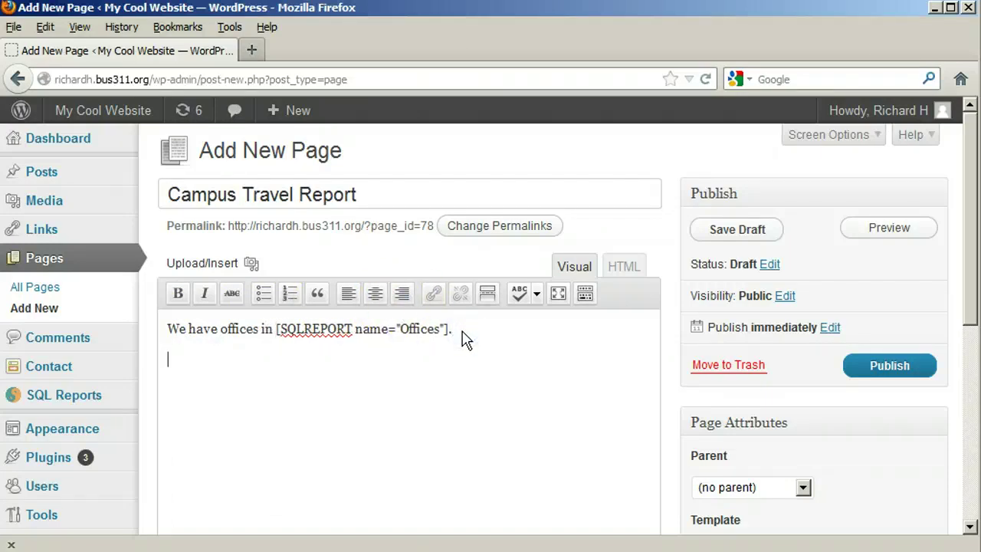
pyautogui.press('Return')
pyautogui.write('We serve d')
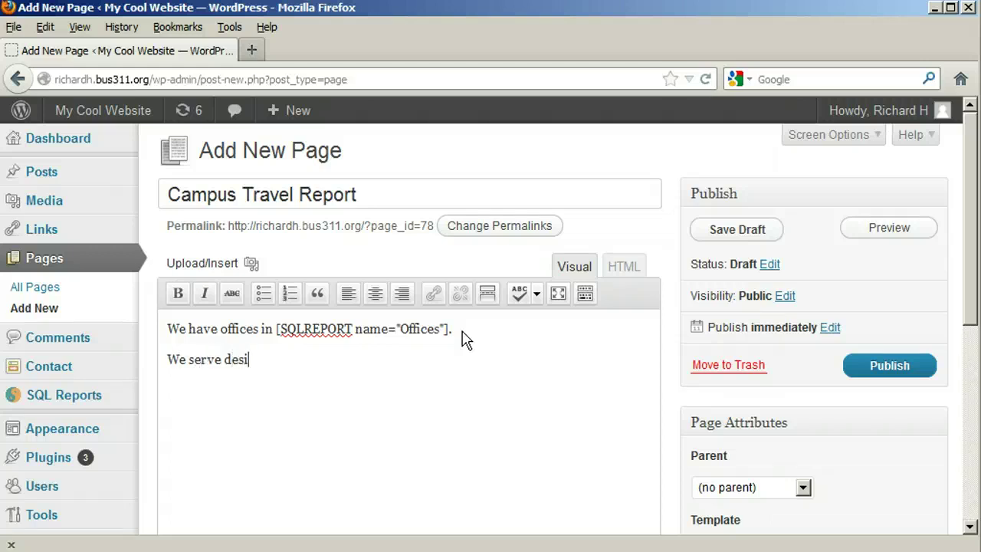
pyautogui.write('estinations [SQ')
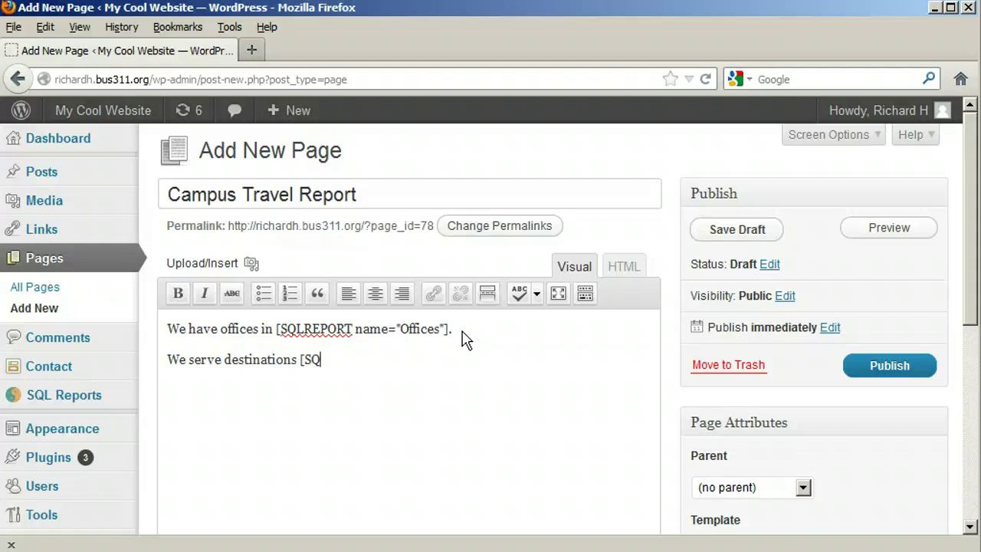
pyautogui.write('LREPORT n')
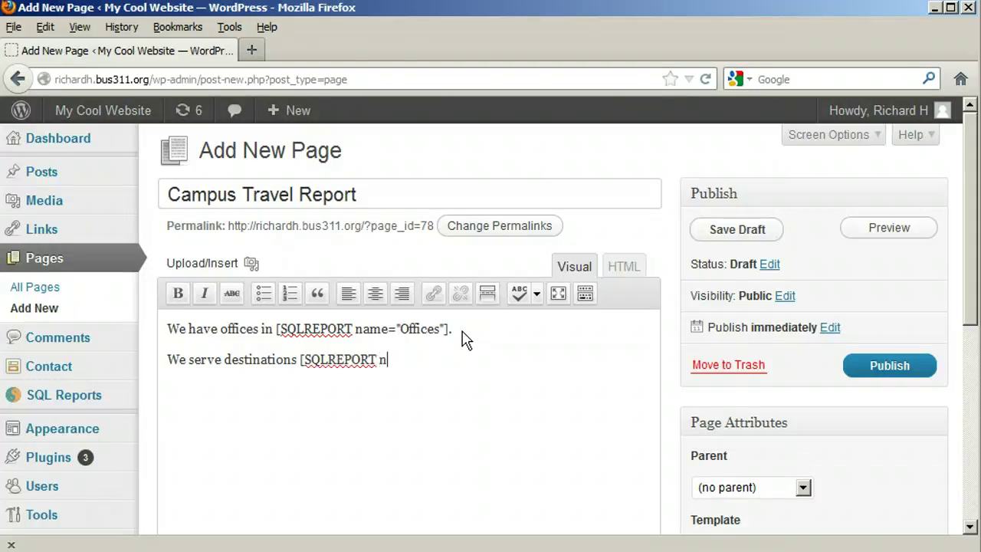
pyautogui.write('ame="Destinations')
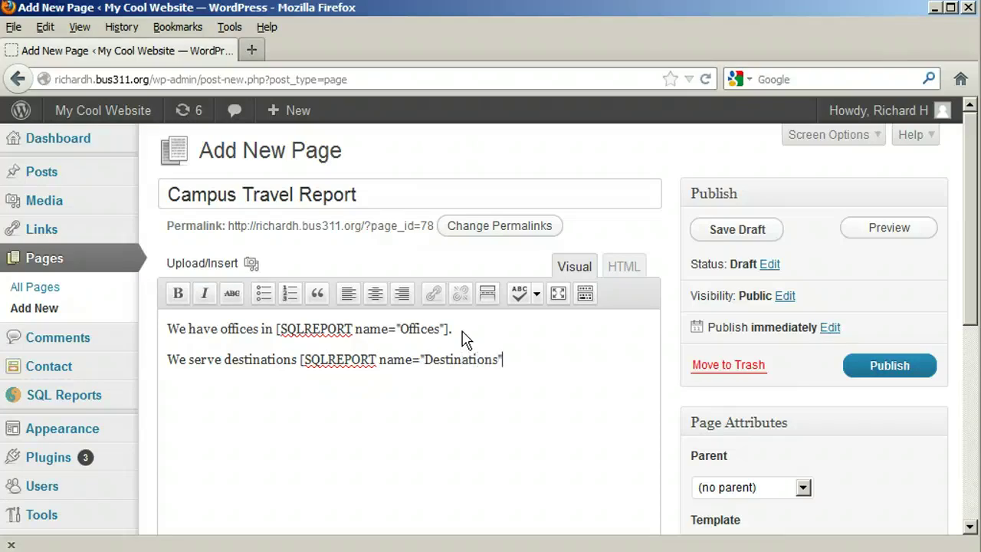
pyautogui.write('"].')
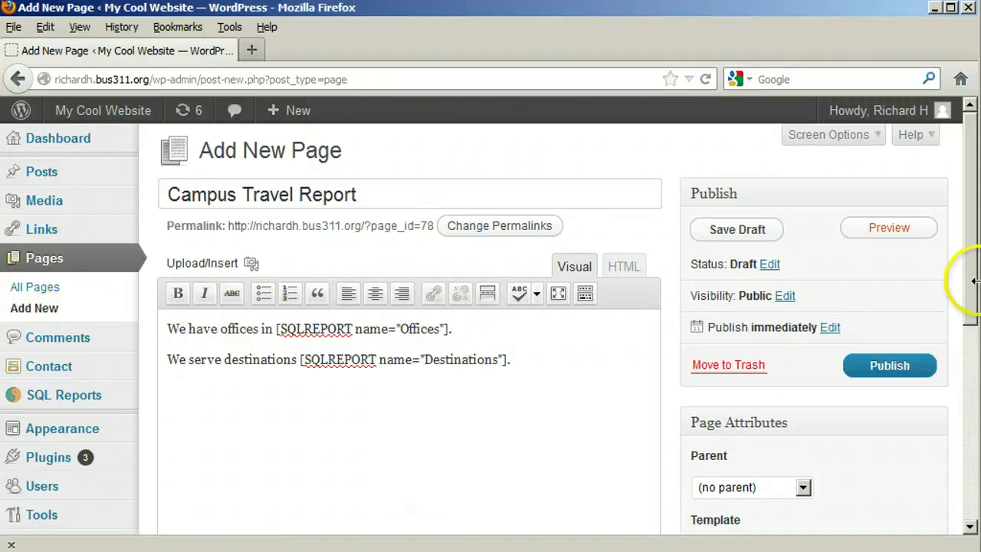
pyautogui.click(887, 230)
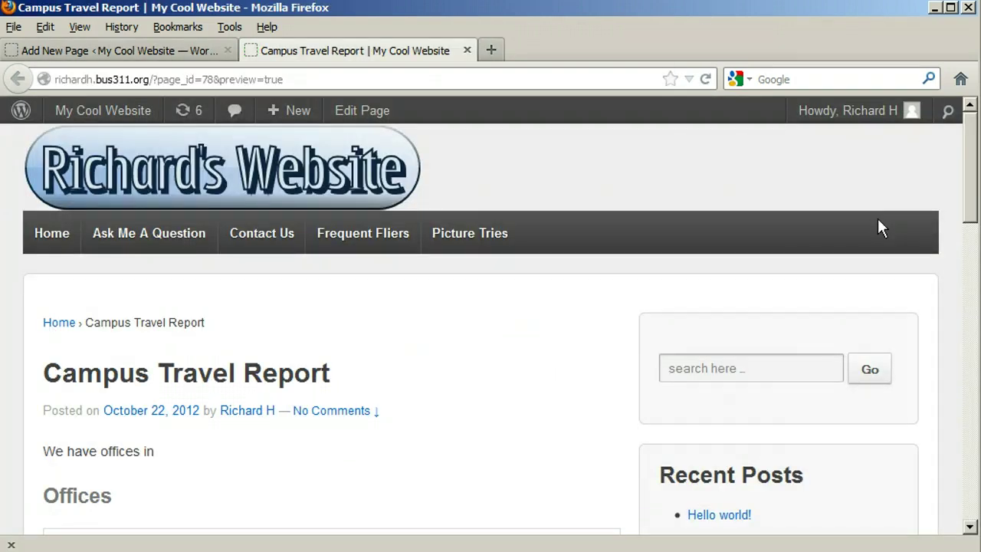
pyautogui.moveTo(964, 178); pyautogui.dragTo(942, 120)
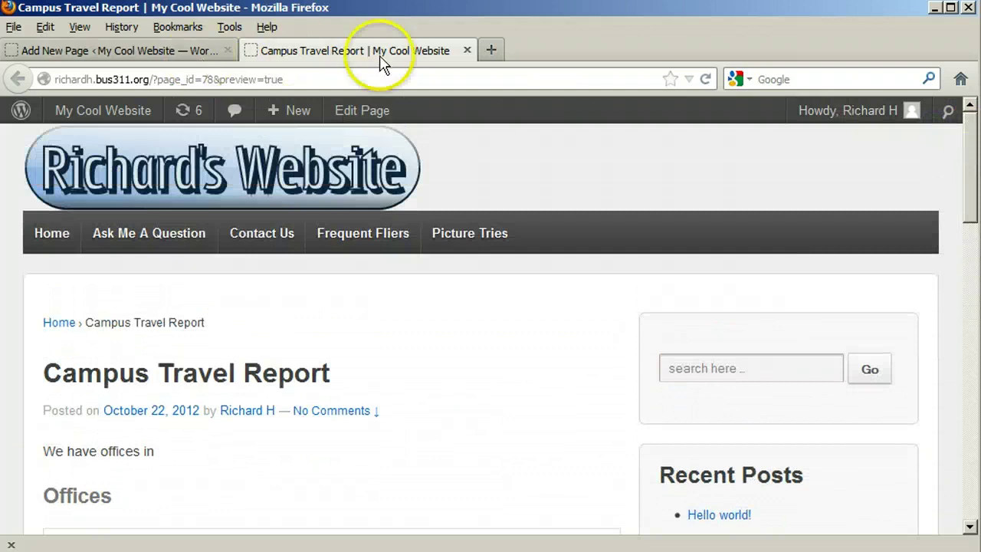
pyautogui.click(466, 50)
pyautogui.write('.')
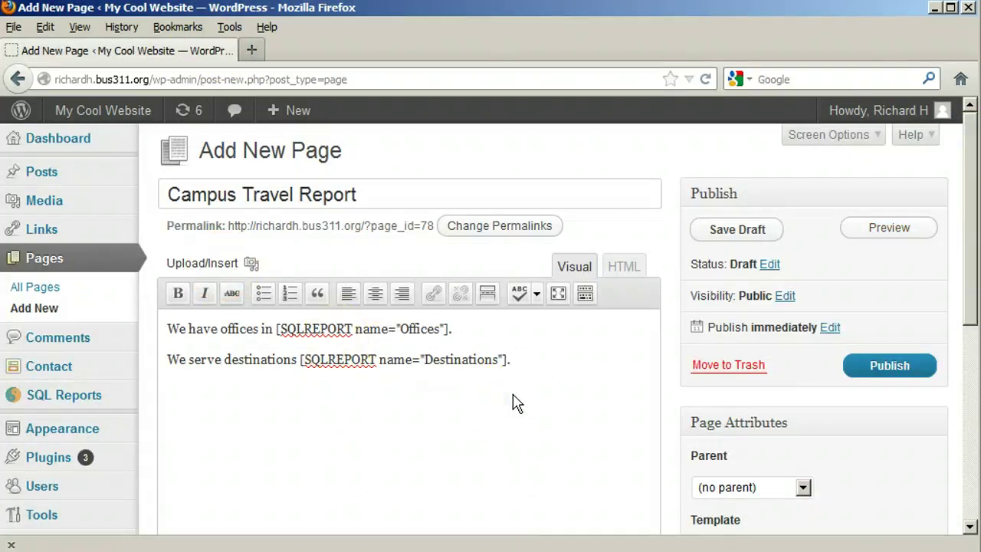
pyautogui.write('Agents by Office')
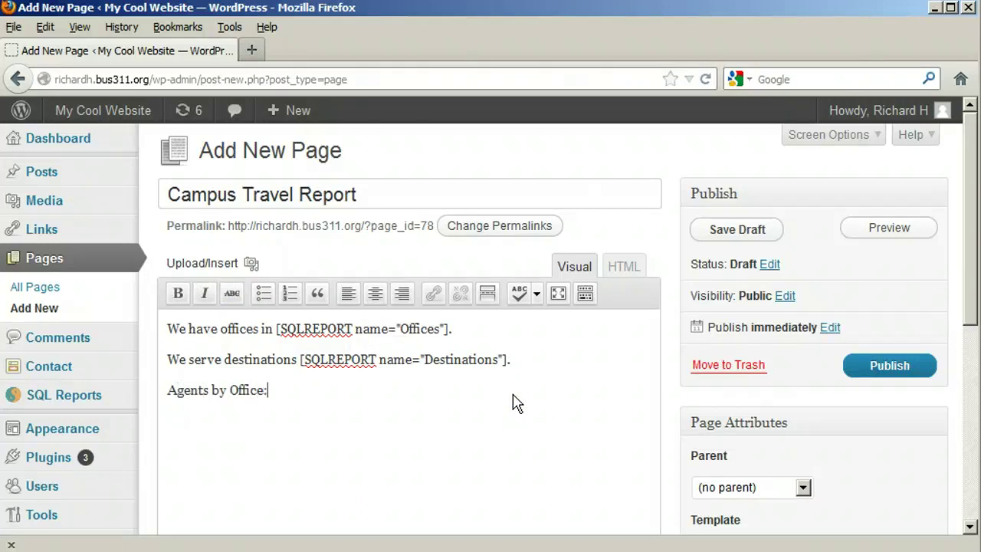
pyautogui.write(': [SQLRE')
pyautogui.write('PORT ')
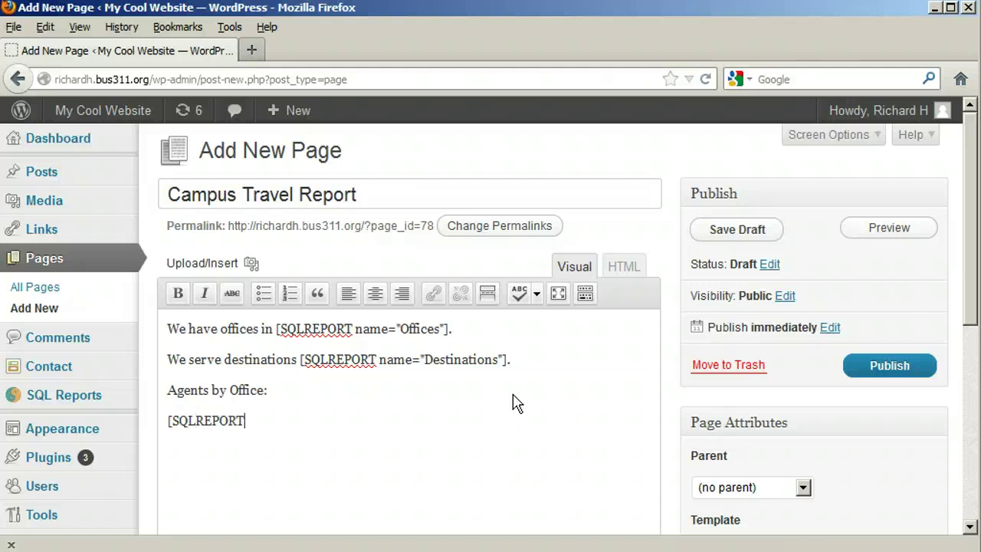
pyautogui.write('name')
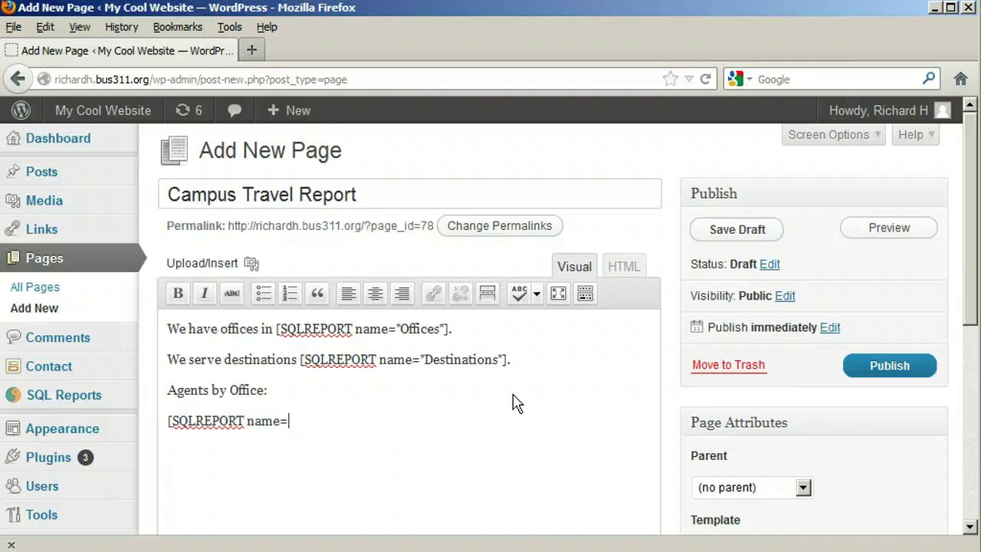
pyautogui.write('="')
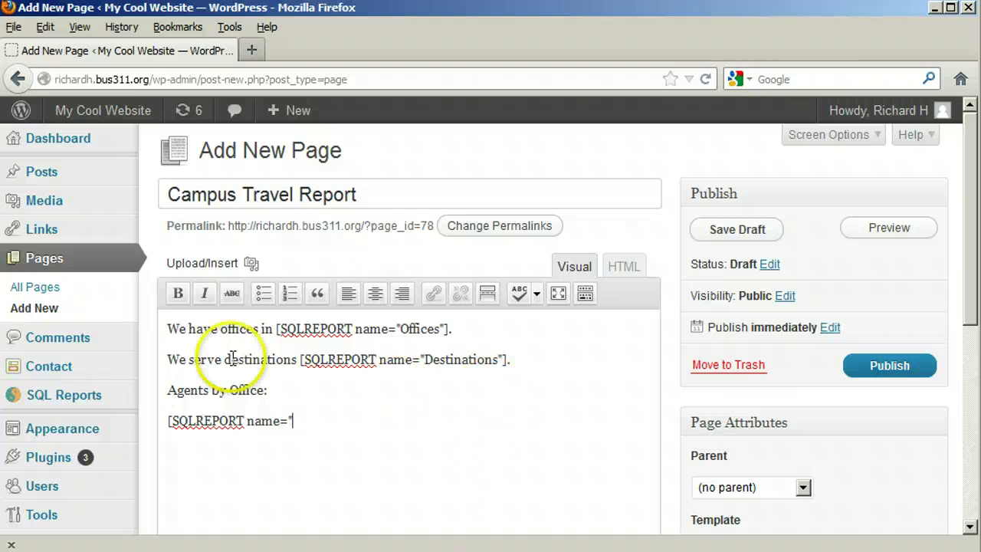
# - Complete the unfinished shortcode as [SQLREPORT name="Agents by Office"]
pyautogui.moveTo(80, 398)
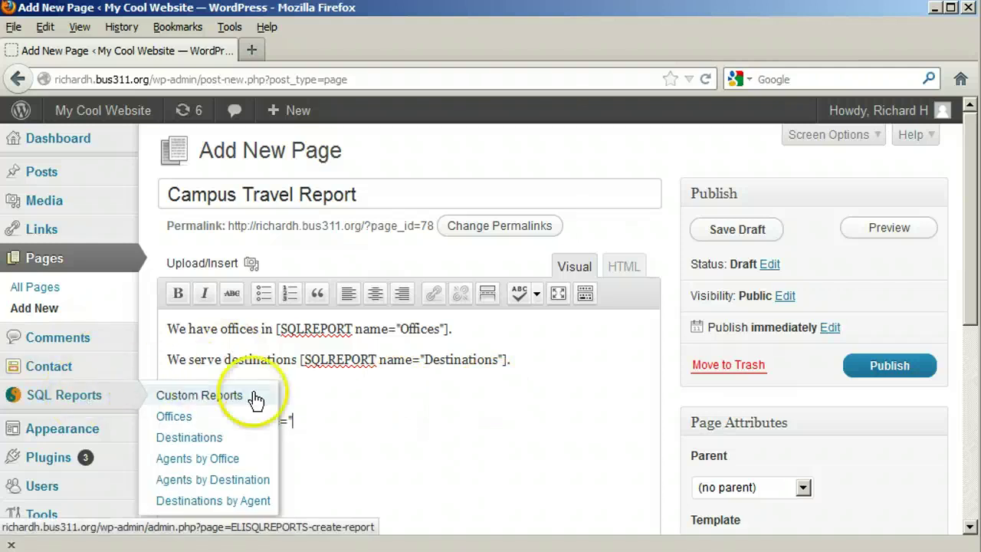
pyautogui.click(323, 423)
pyautogui.write('Agents by ')
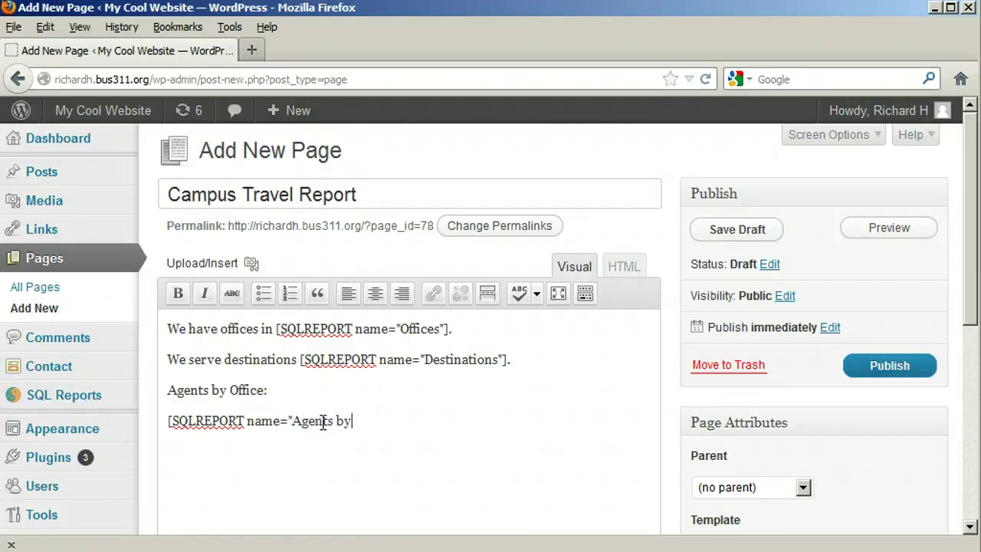
pyautogui.write('Office"]')
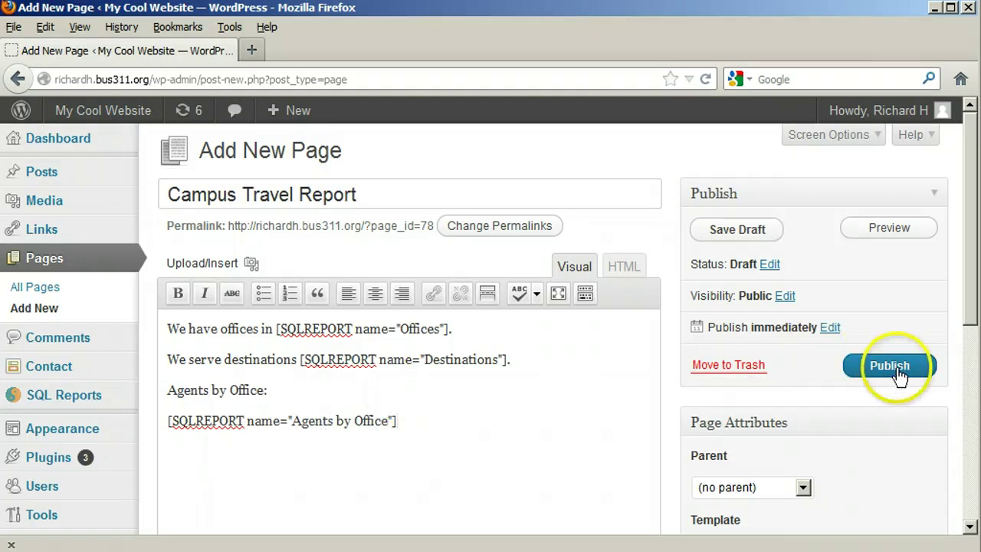
# - Preview the draft, scroll to the Agents by Office table, and close the preview
pyautogui.click(887, 230)
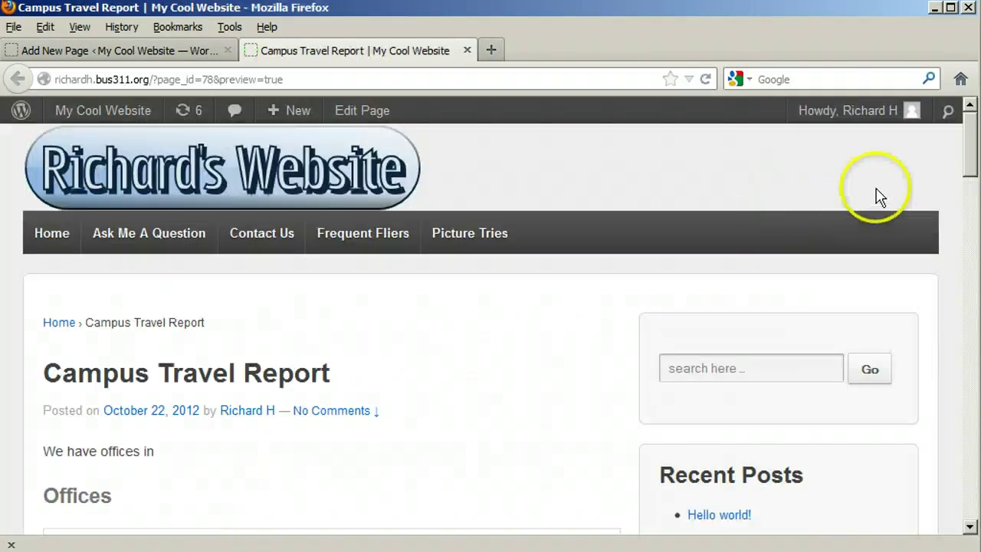
pyautogui.moveTo(963, 128); pyautogui.dragTo(970, 250)
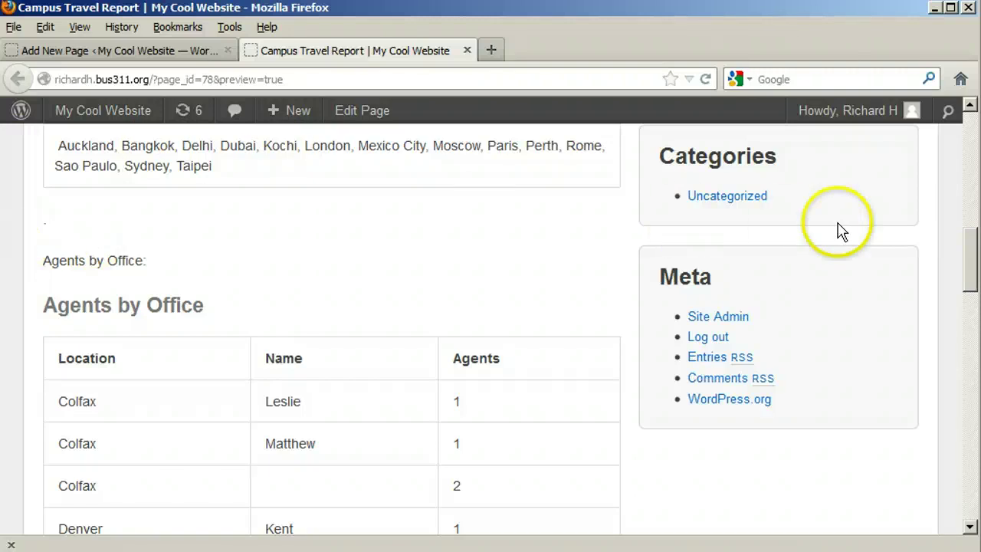
pyautogui.click(468, 50)
# - Add an 'Agents by Destination' line with [SQLREPORT name="Agents by Destination"] and preview the page
pyautogui.click(431, 420)
pyautogui.press('Return')
pyautogui.write('Agent')
pyautogui.write('s by Destinati')
pyautogui.write('on [')
pyautogui.write('SQLRE')
pyautogui.write('PORT name=')
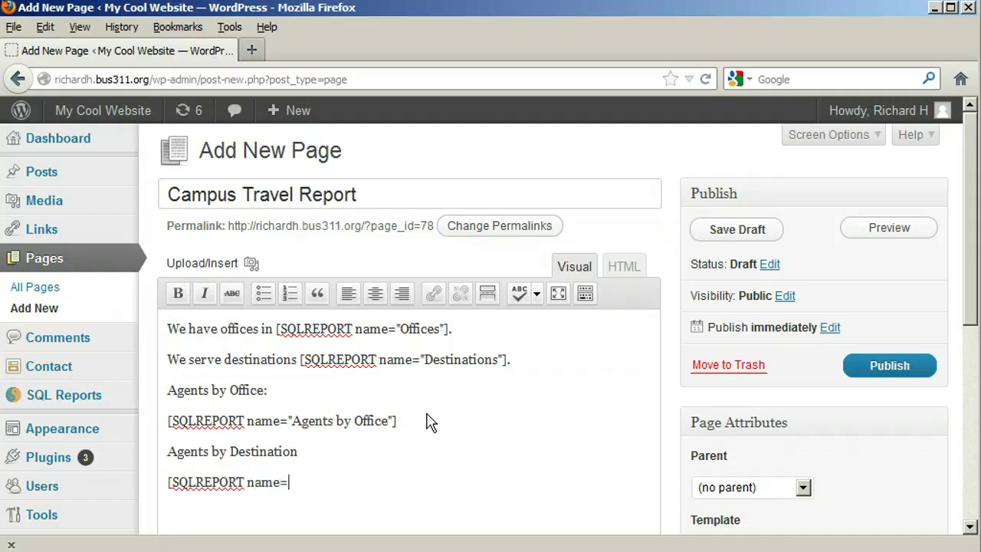
pyautogui.write('"Agen')
pyautogui.press('BackSpace')
pyautogui.press('BackSpace')
pyautogui.write('gents by Destina')
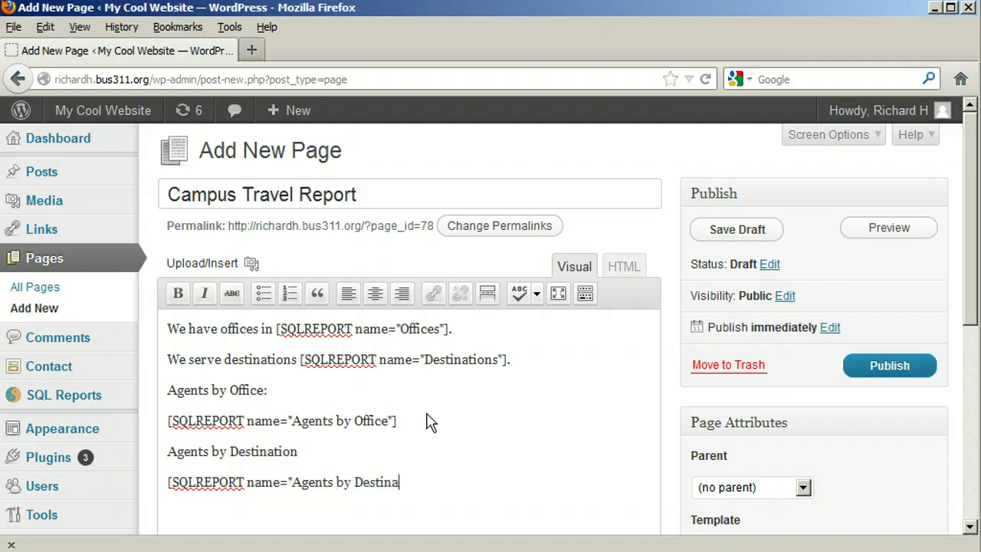
pyautogui.write('tion')
pyautogui.moveTo(83, 400)
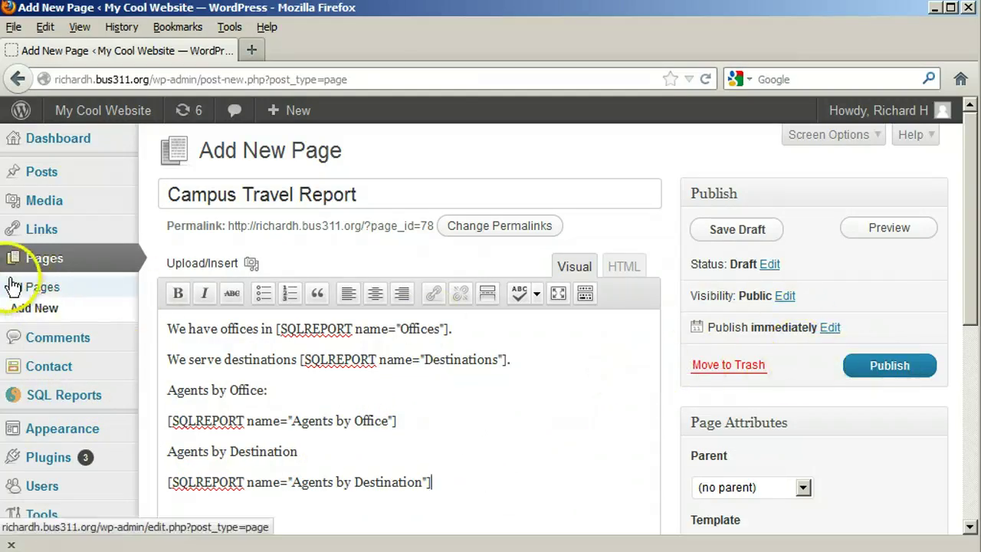
pyautogui.click(891, 229)
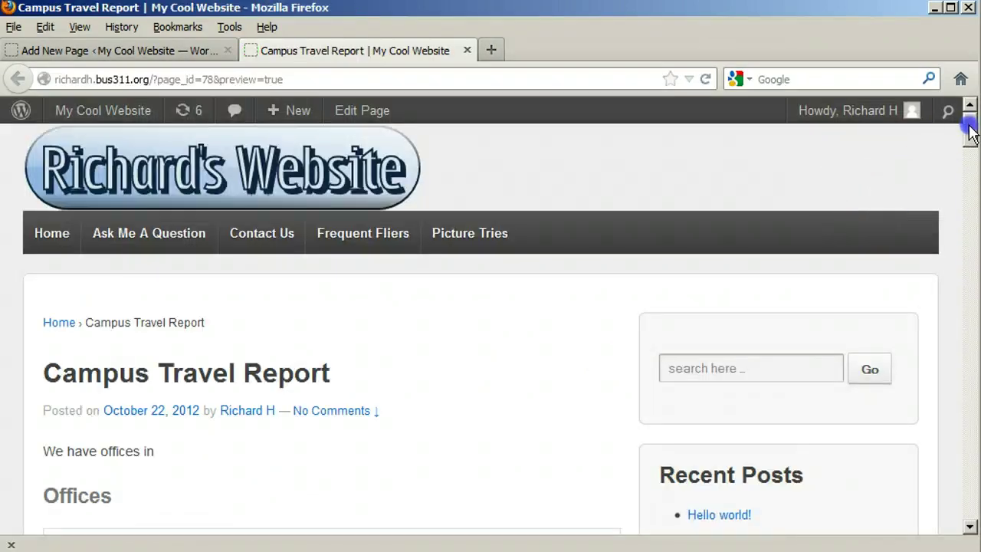
pyautogui.moveTo(970, 115); pyautogui.dragTo(972, 467)
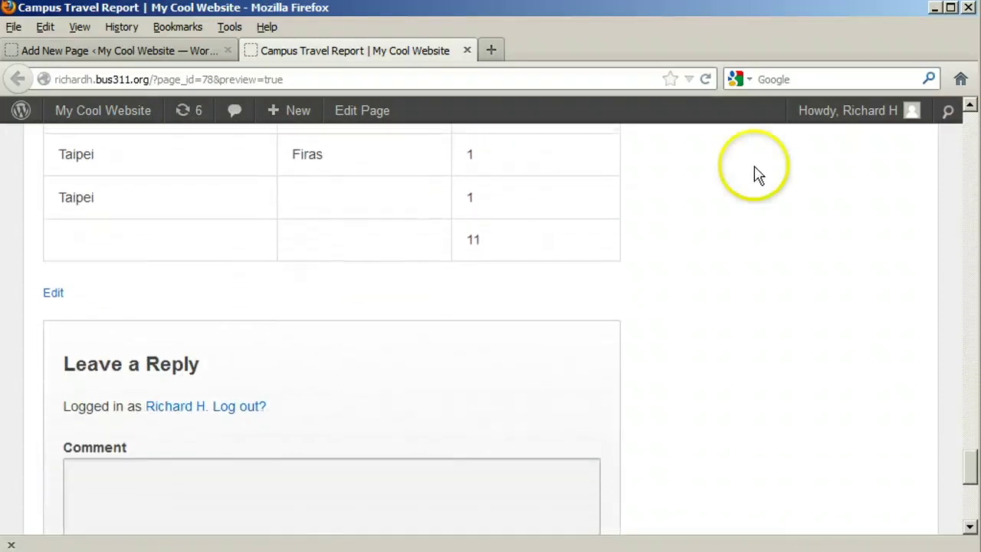
pyautogui.click(467, 50)
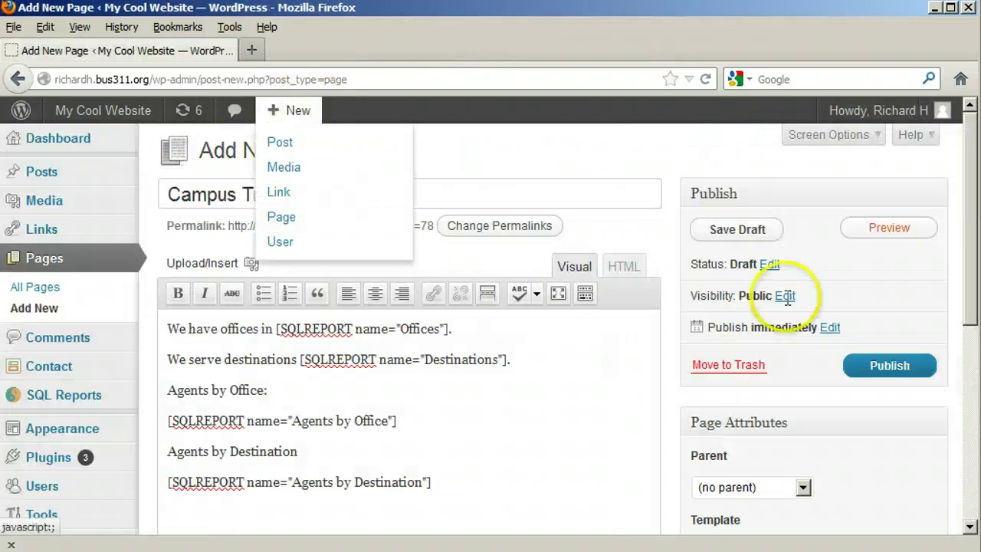
# - Append 'Destinations by Agent' with [SQLREPORT name="Destinations by Agent"], correct the name, and publish
pyautogui.moveTo(964, 205); pyautogui.dragTo(967, 284)
pyautogui.click(434, 400)
pyautogui.press('Return')
pyautogui.write('Destination')
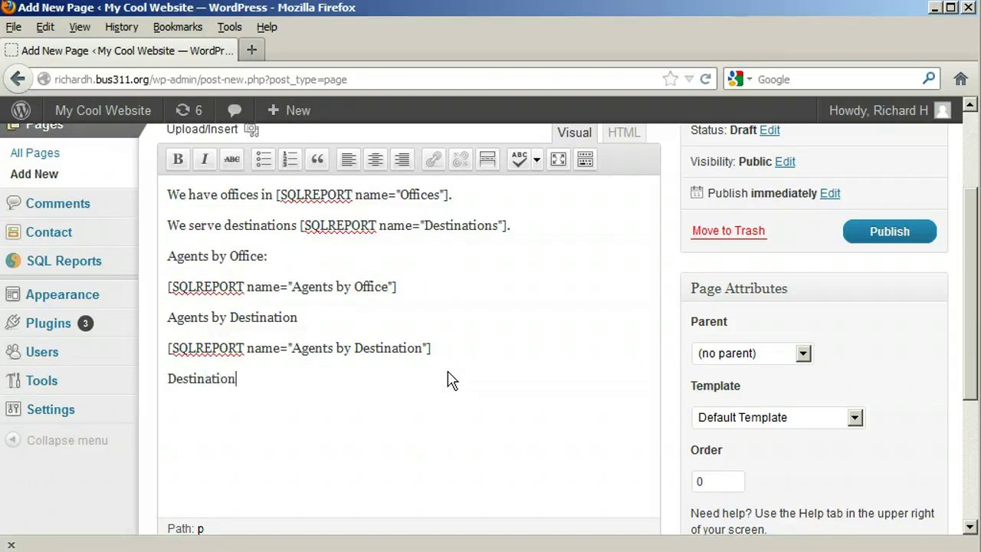
pyautogui.write('s by Agents ')
pyautogui.write('[')
pyautogui.write('SQLREP')
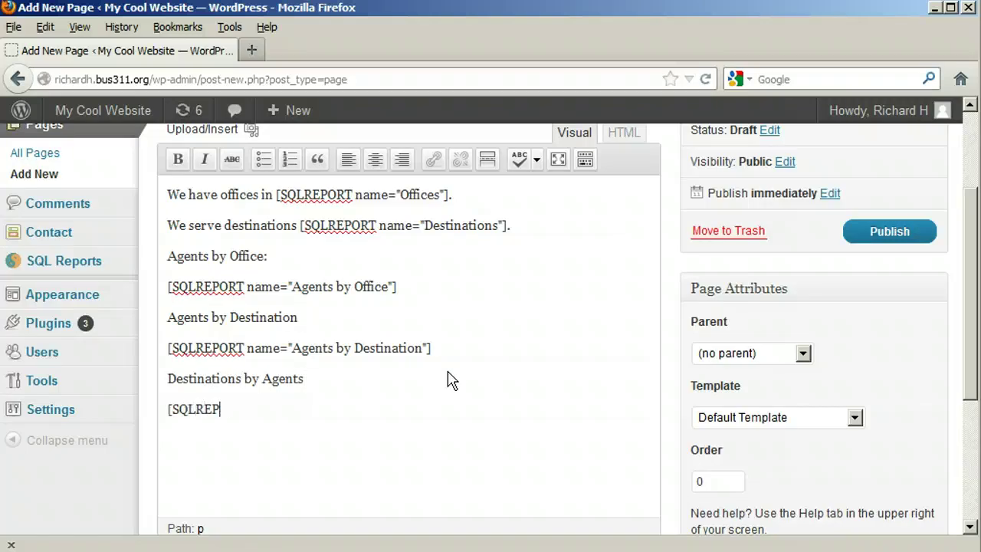
pyautogui.write('ORT name')
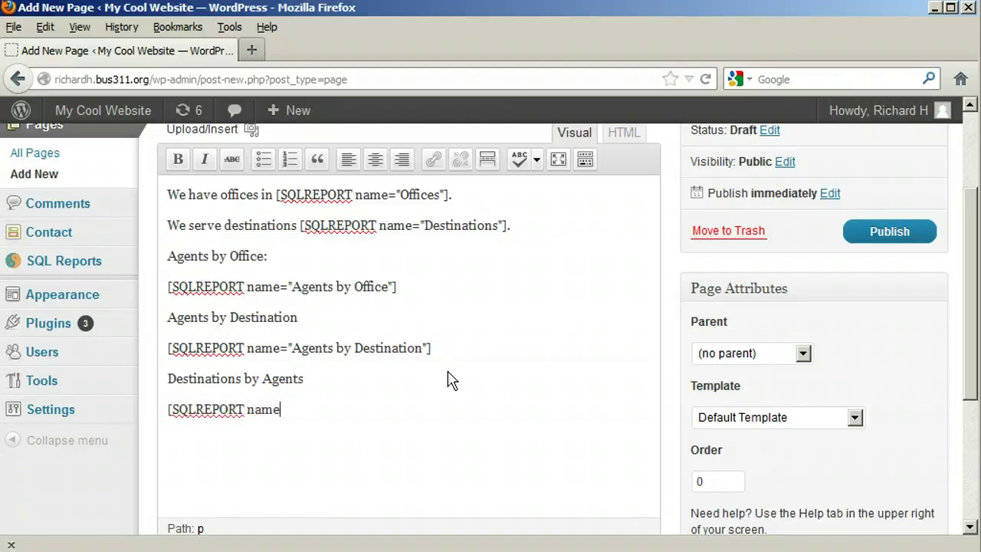
pyautogui.write('="Destinations by Agents')
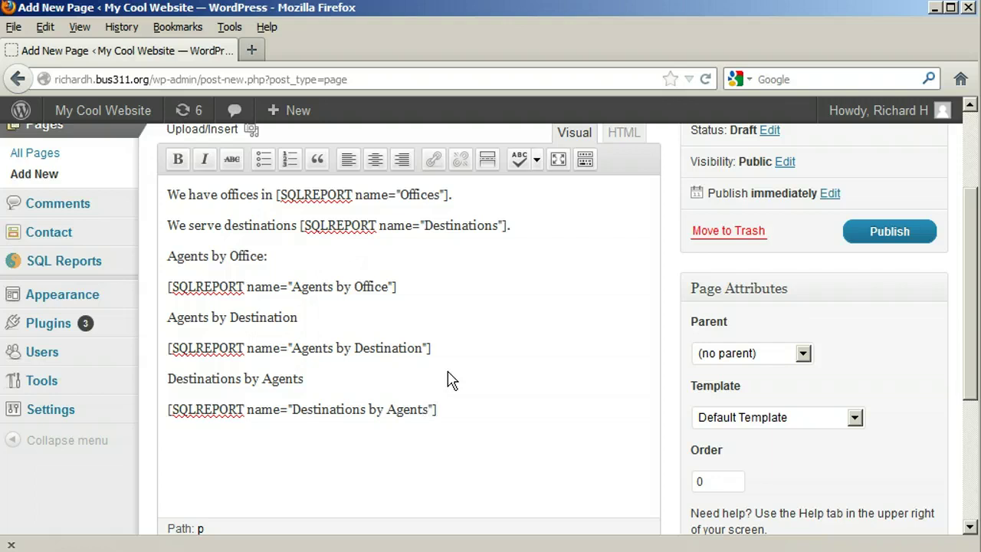
pyautogui.moveTo(62, 261)
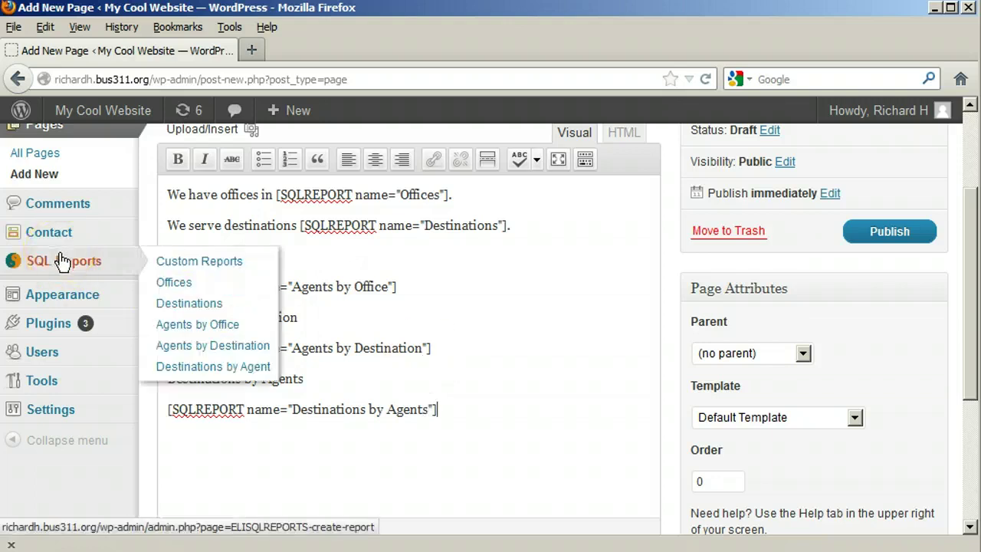
pyautogui.click(430, 412)
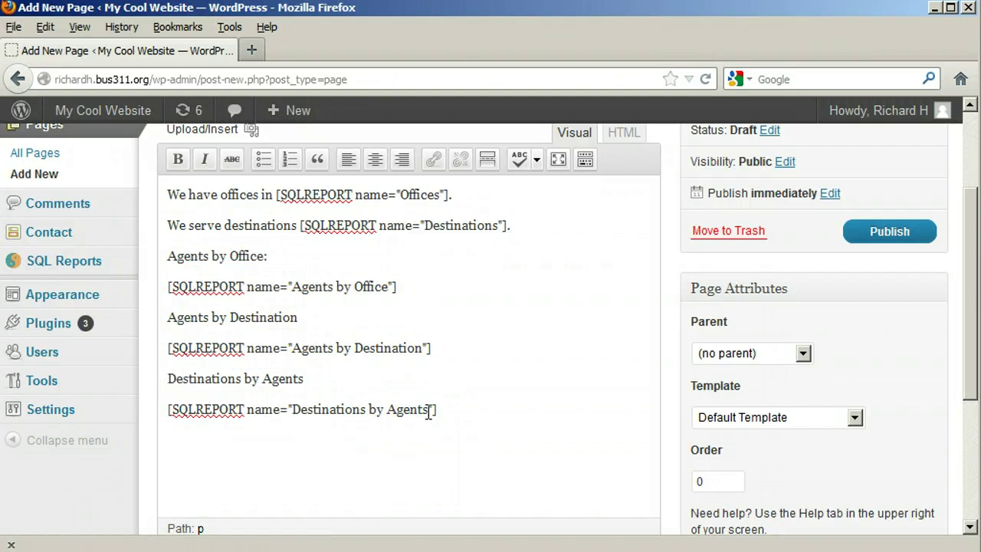
pyautogui.press('BackSpace')
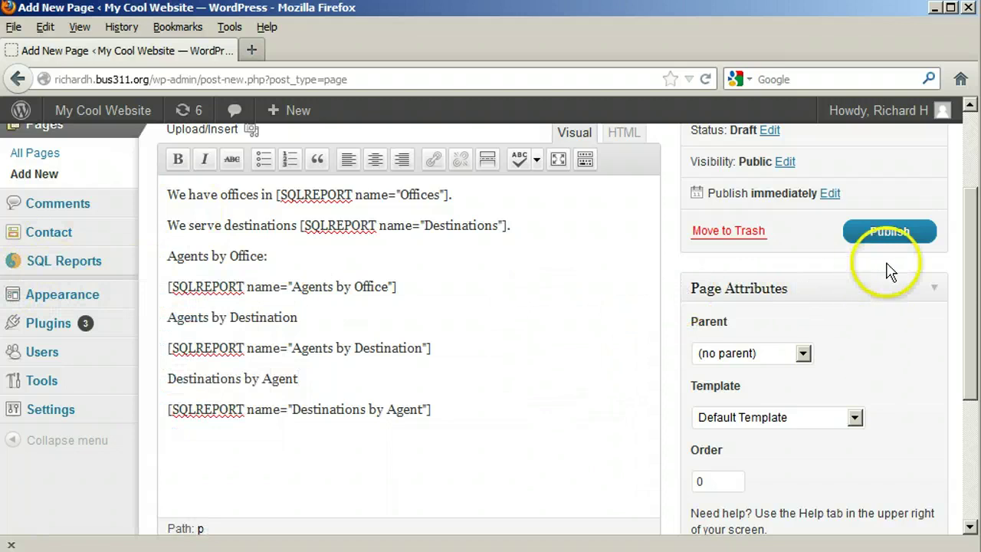
pyautogui.click(889, 231)
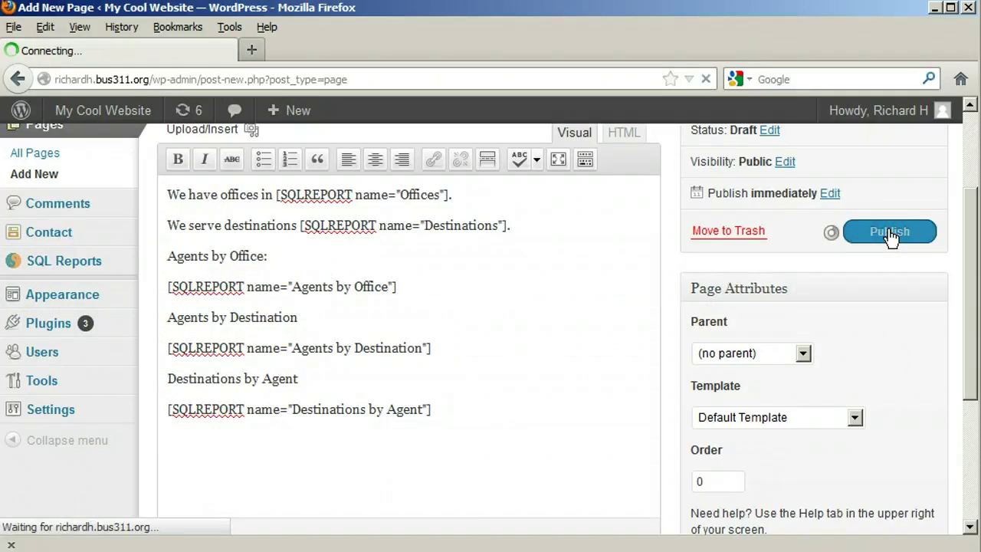